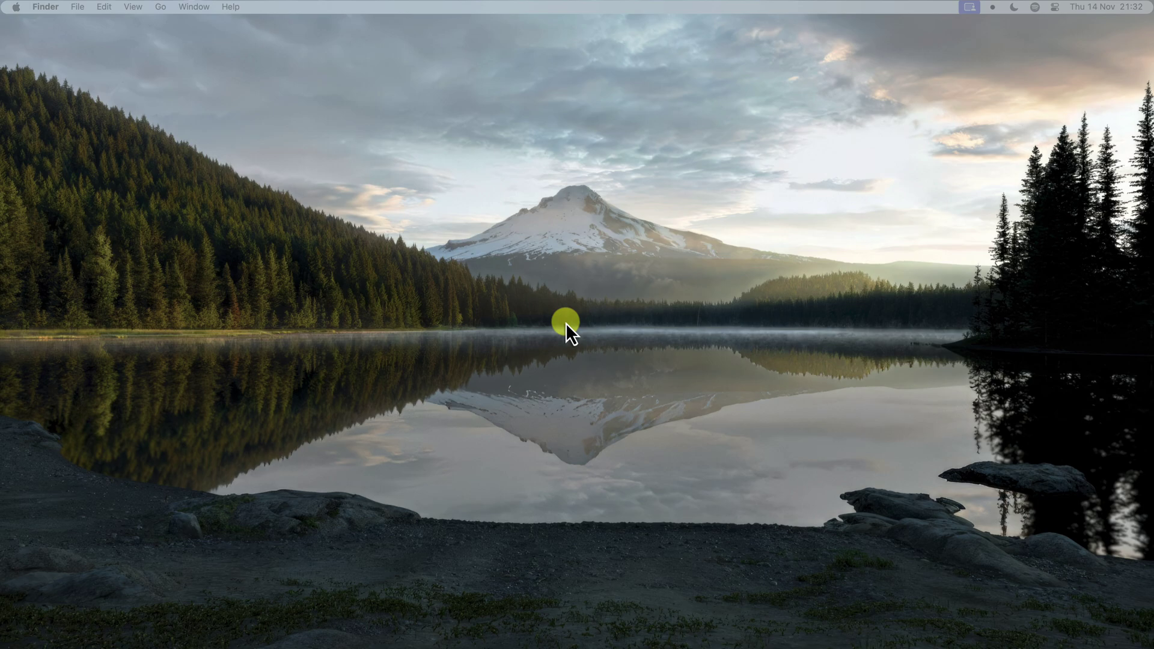
Switch to the desktop space with the 'Mary had a Little LAMBDA' workbook open in Excel
key(ctrl+Right)
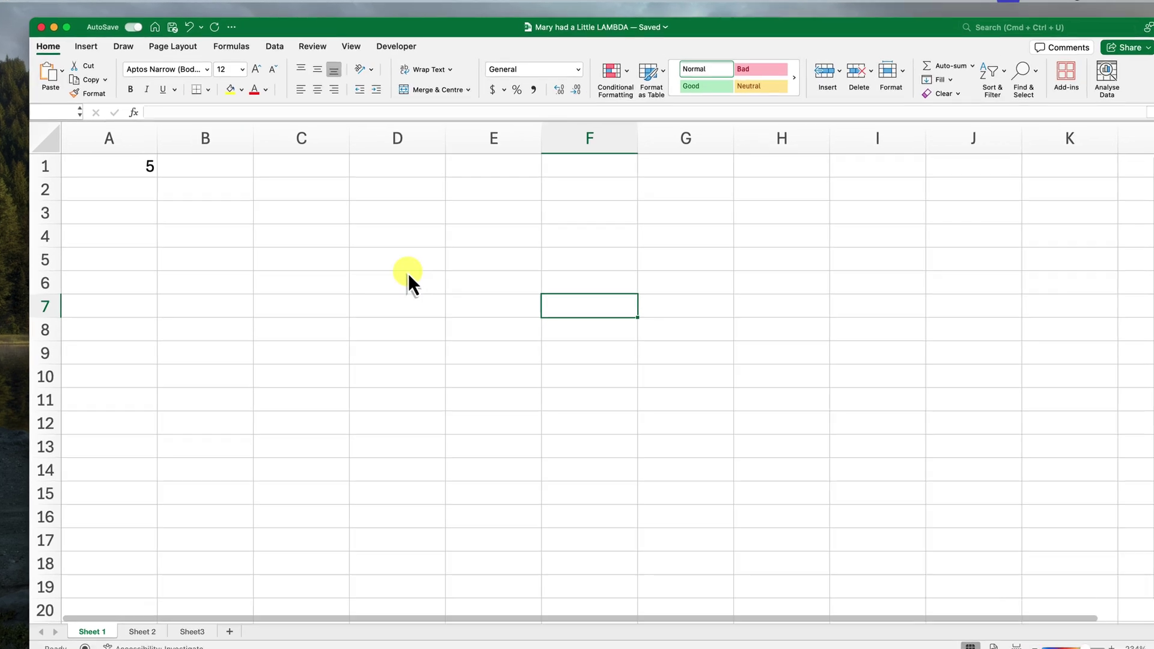
Begin a =LAMBDA( formula in empty cell F7
click(584, 309)
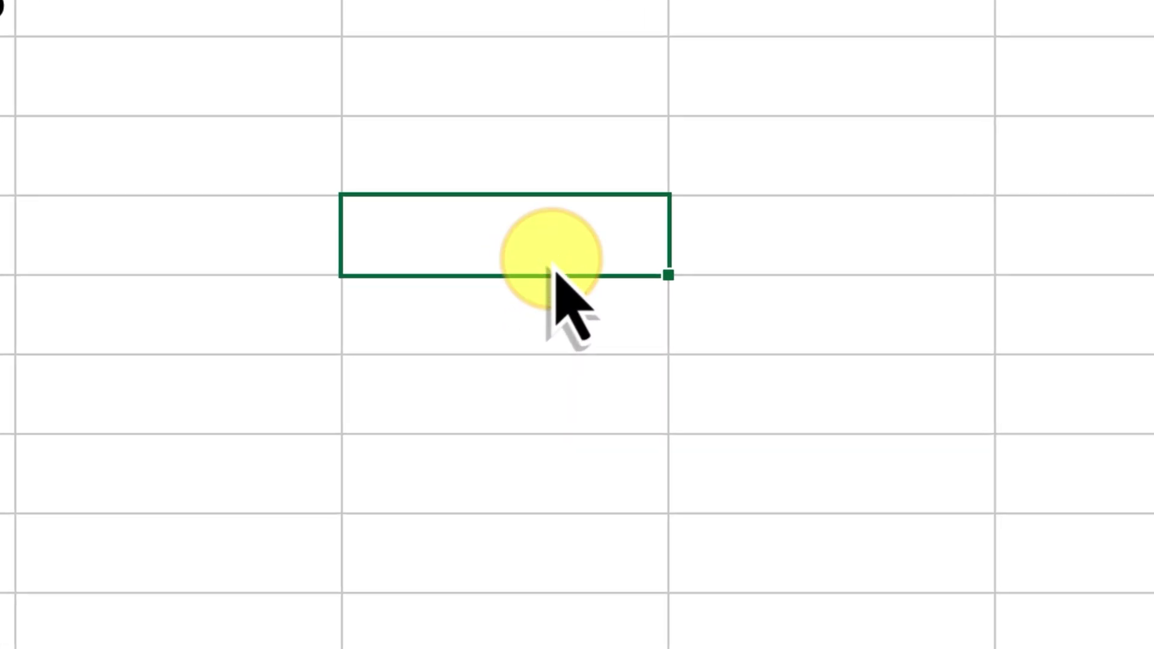
text(=LAMBD)
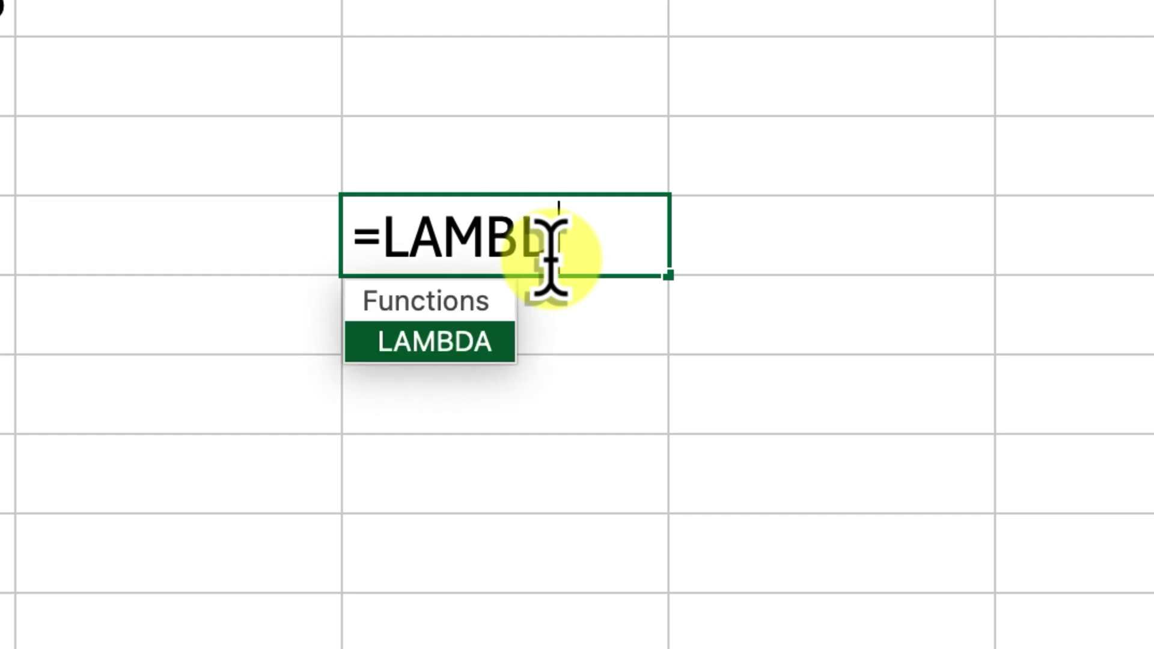
text(A()
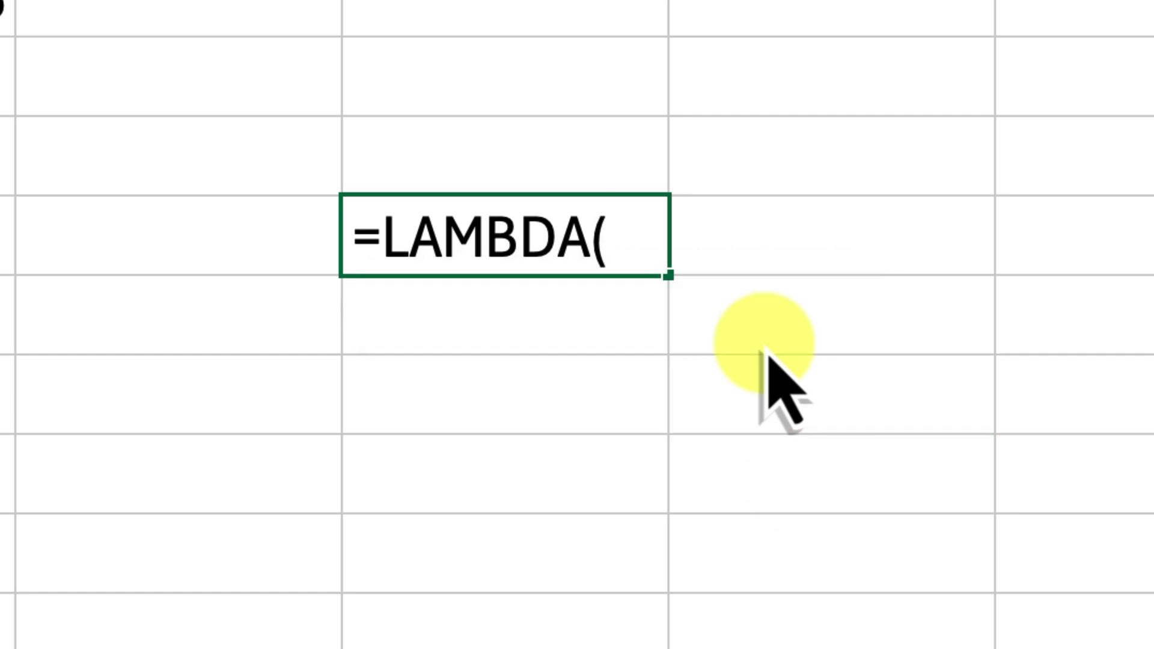
Replace the entry in F7 with =LAMBDA(x, x*2)(5), which evaluates to 10
key(BackSpace)
key(BackSpace)
key(BackSpace)
key(BackSpace)
key(BackSpace)
key(BackSpace)
key(BackSpace)
key(BackSpace)
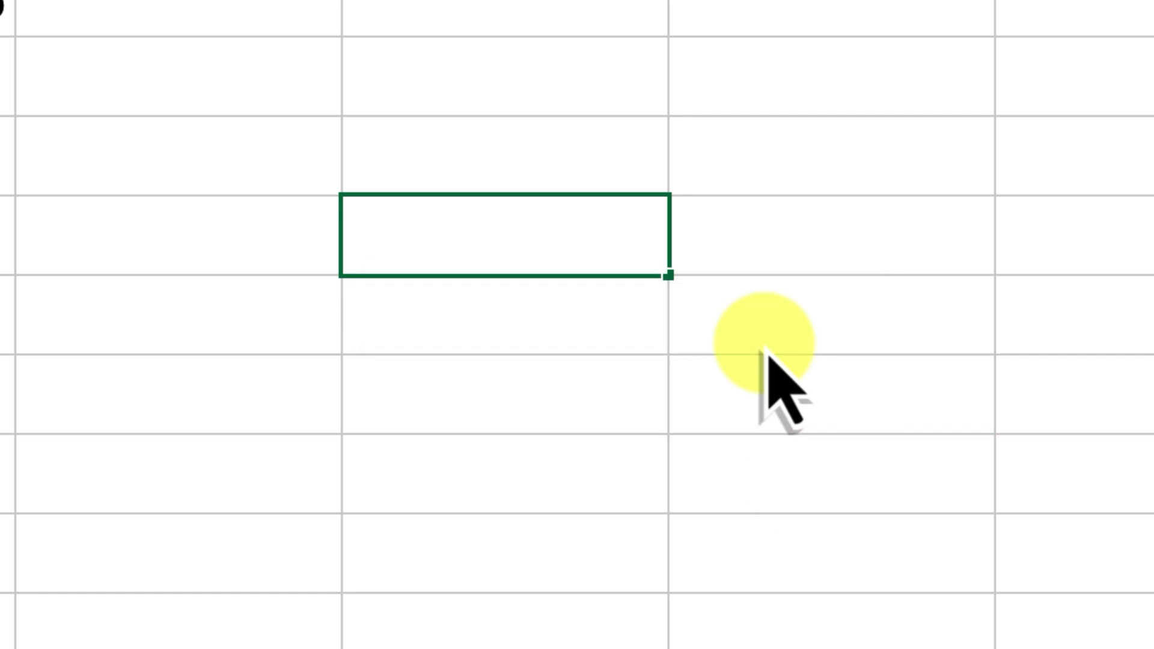
text(=LAMBDA(x, x*2))
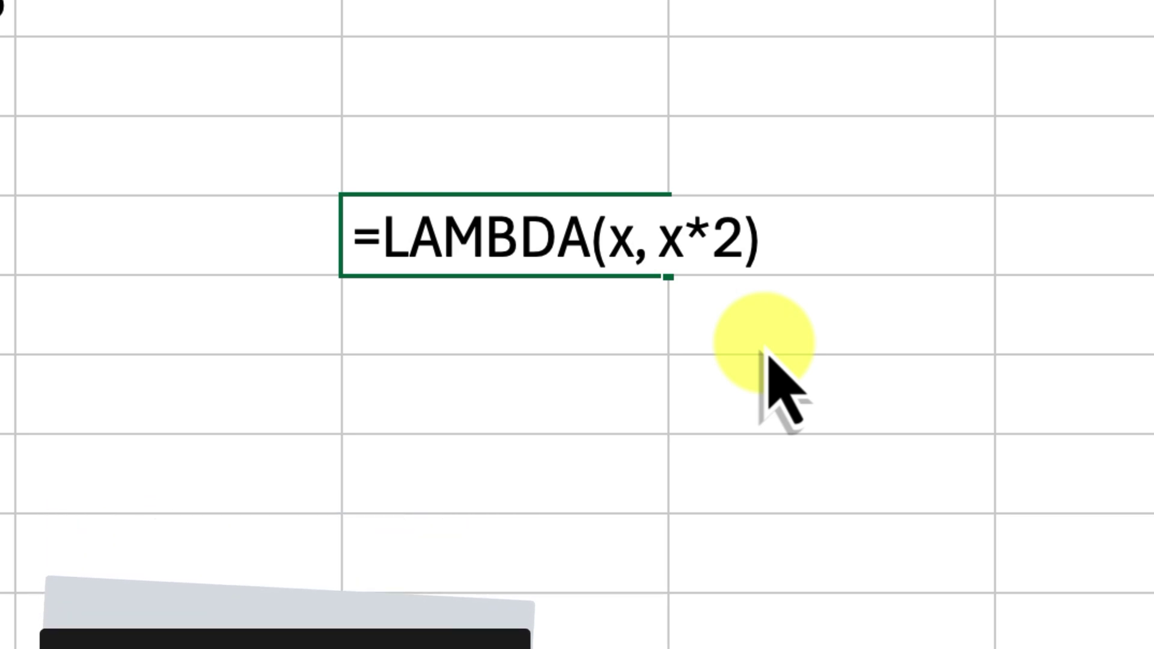
text(()
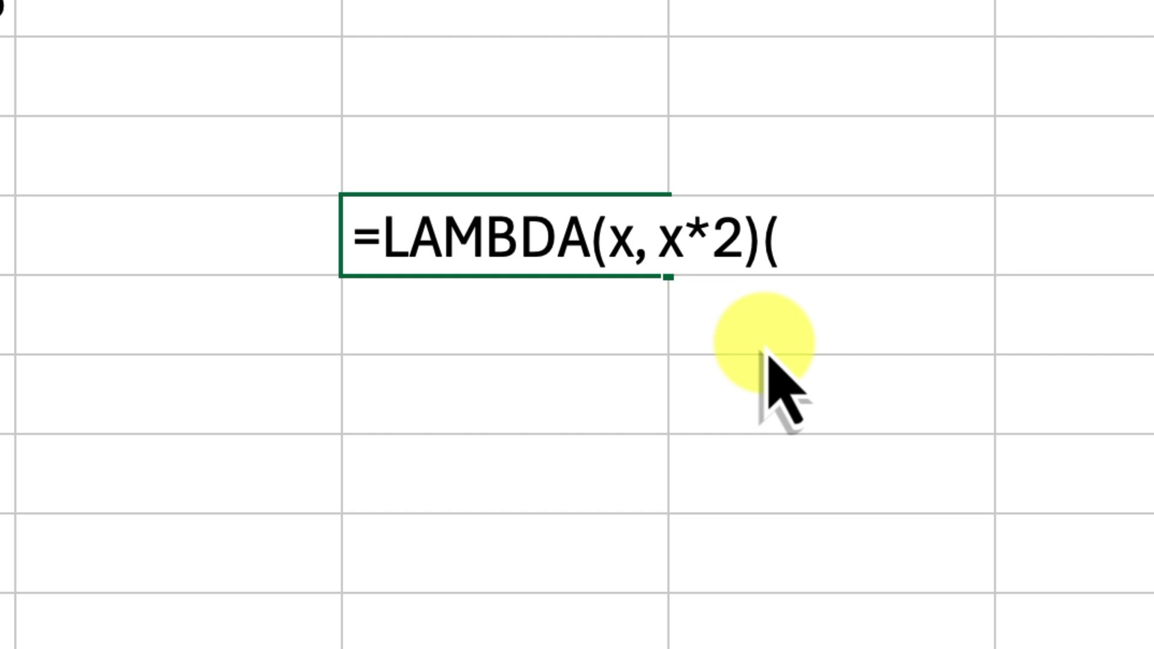
text(5))
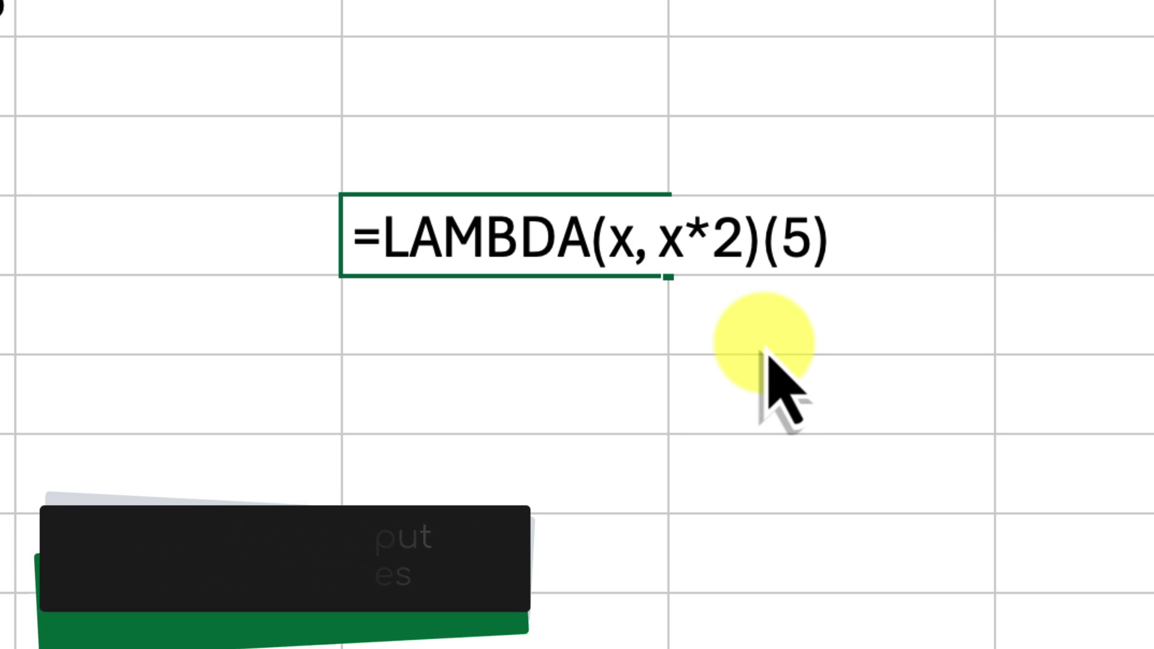
key(Return)
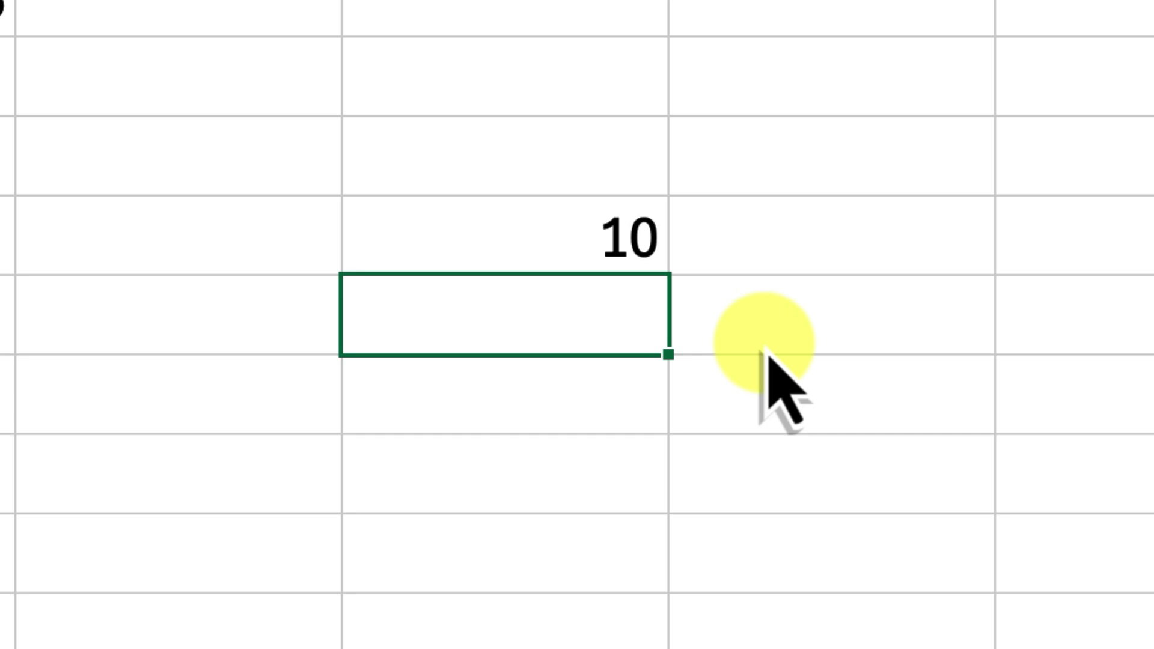
Enter the two-input LAMBDA =LAMBDA(x, y, x + y)(3,5) in the cell below, giving 8
text(d1)
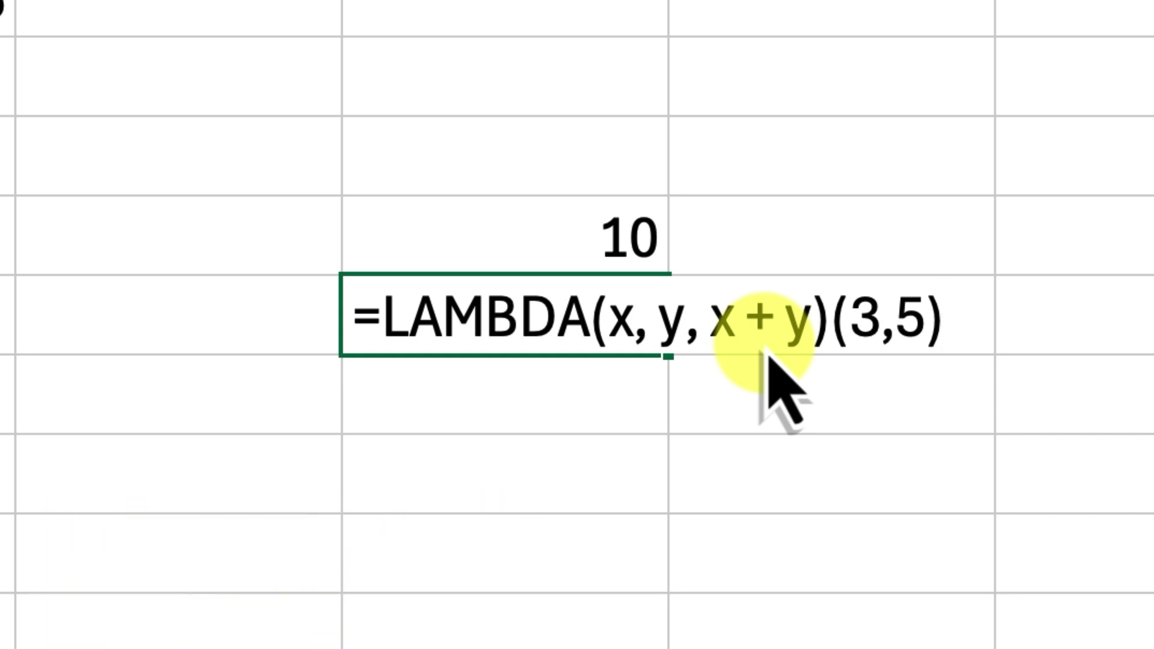
key(Return)
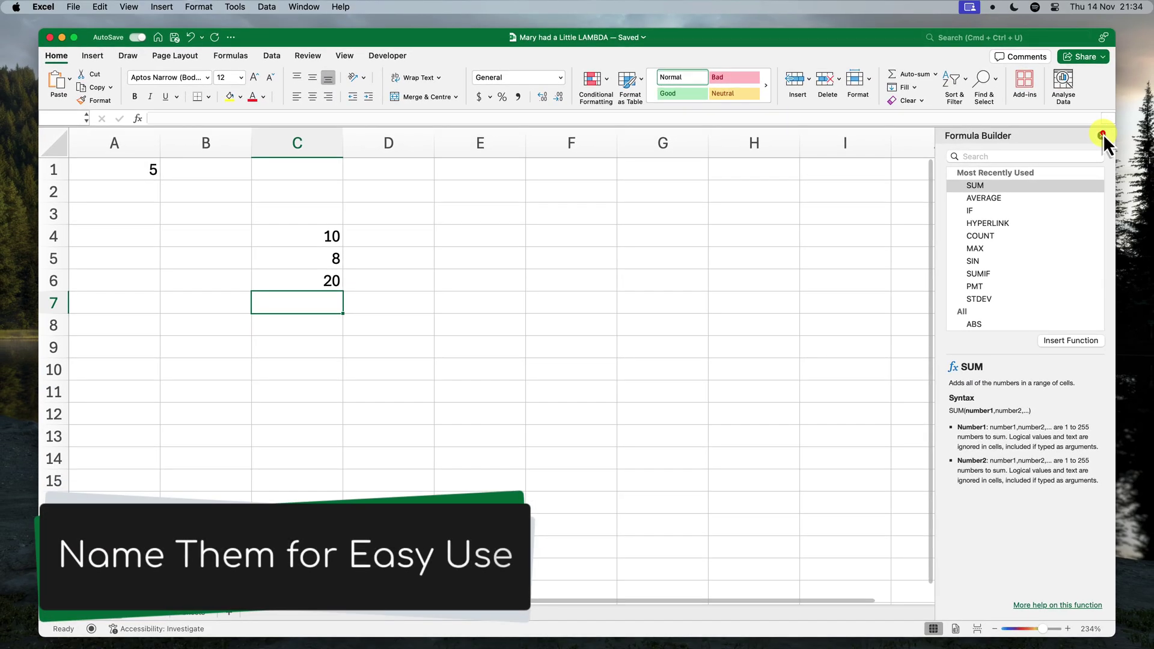
Close the Formula Builder pane and open Name Manager under Formulas
click(1102, 135)
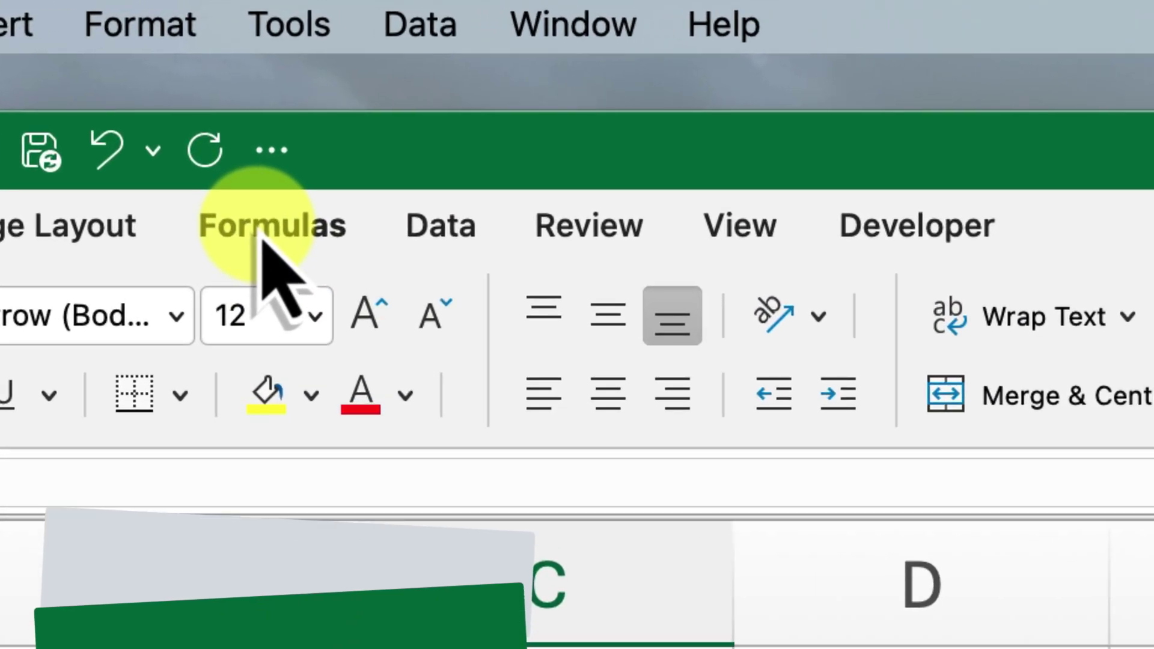
click(260, 231)
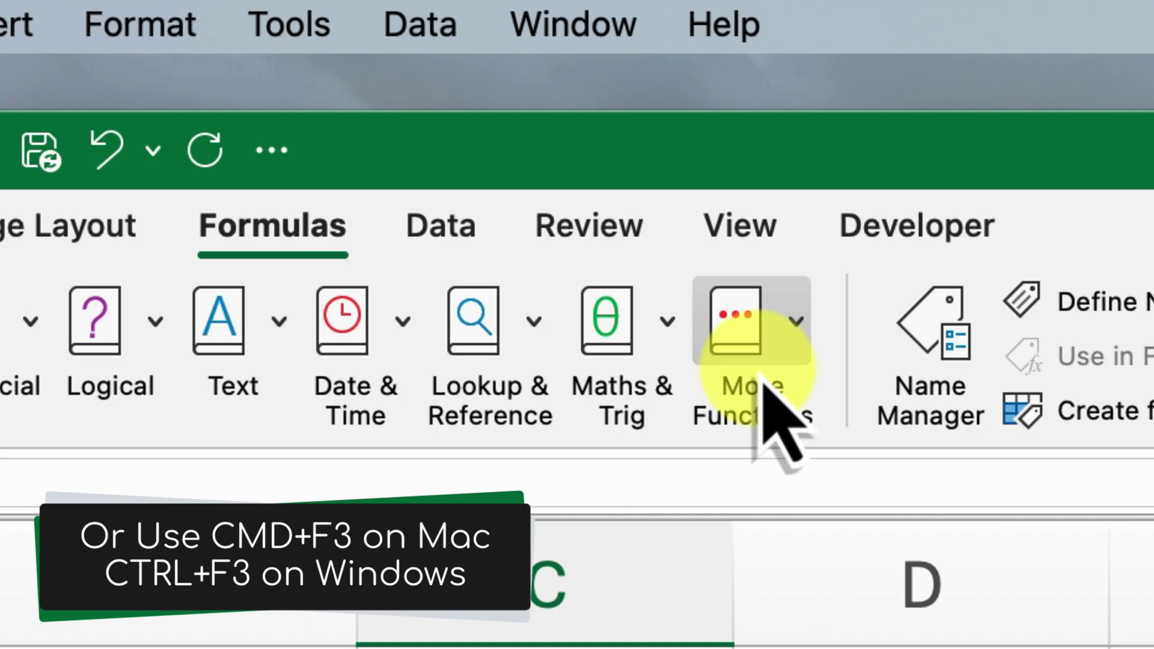
click(935, 334)
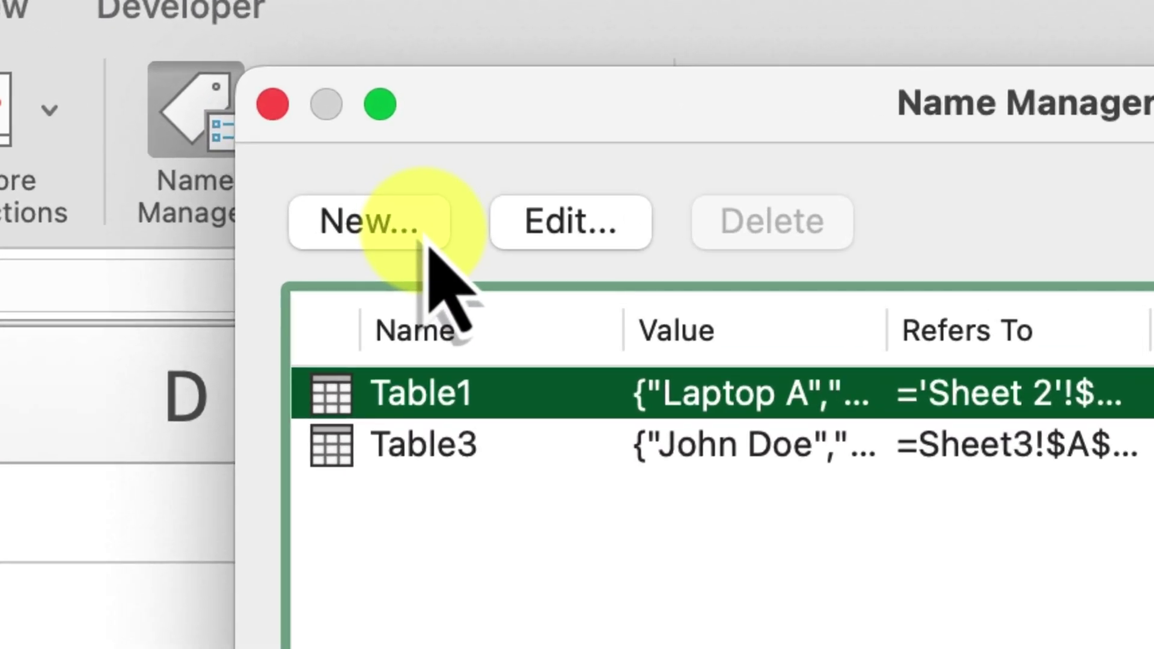
Add a new name DOUBLE whose Refers to is =LAMBDA(x, x*2)
click(428, 242)
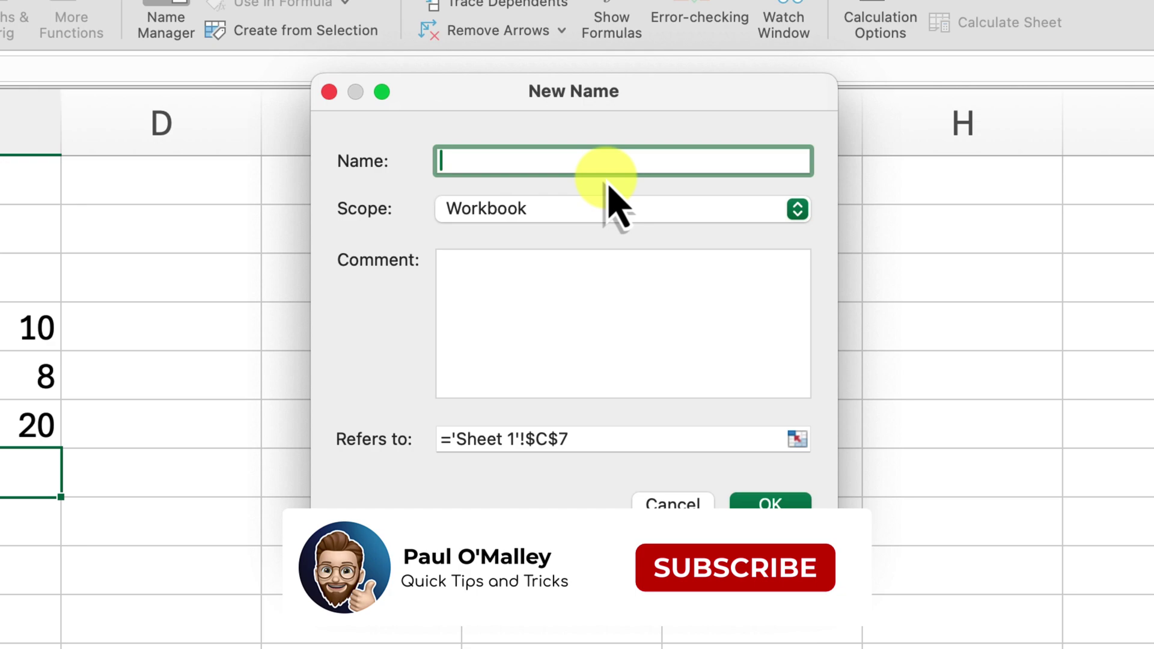
text(dOUBLE)
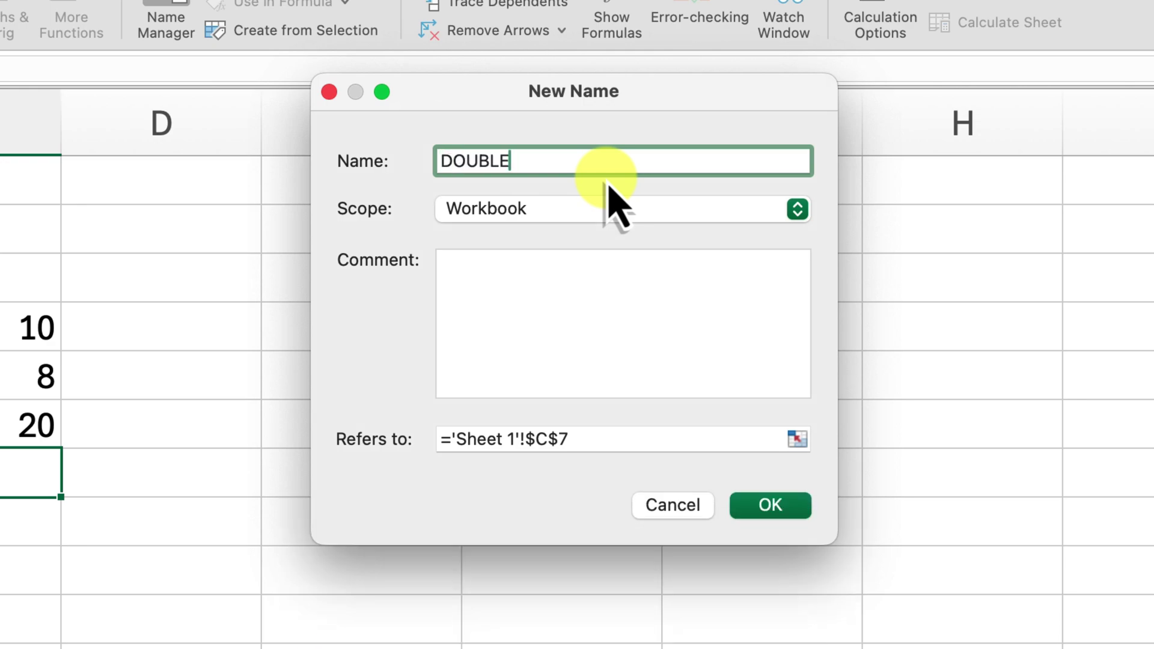
click(631, 442)
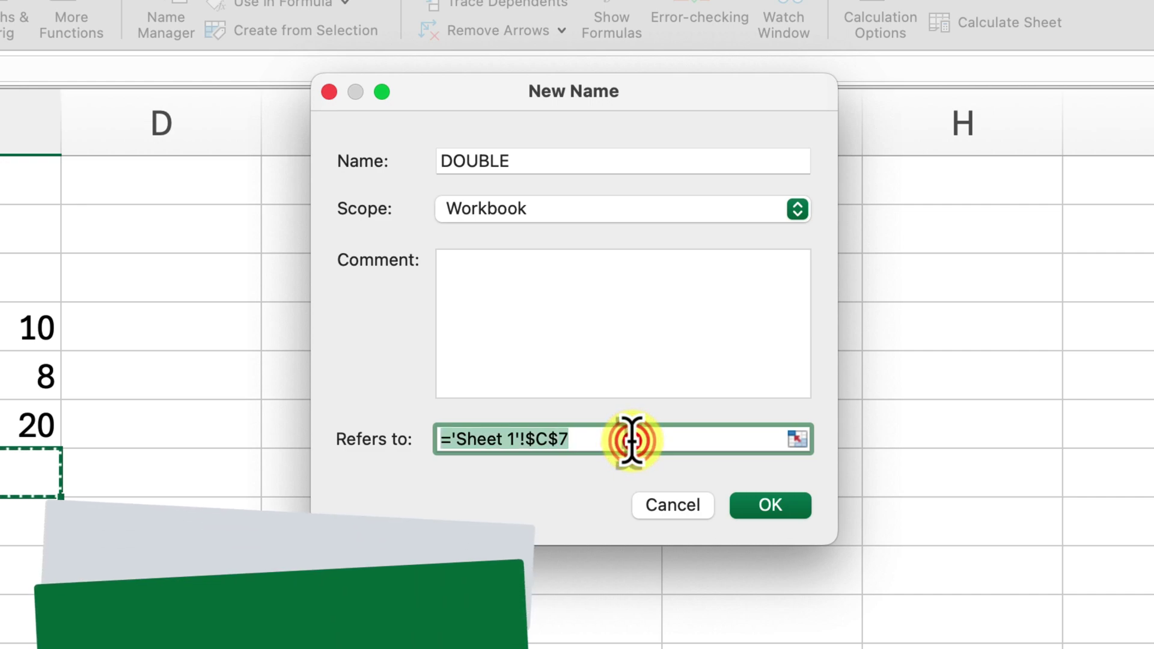
key(BackSpace)
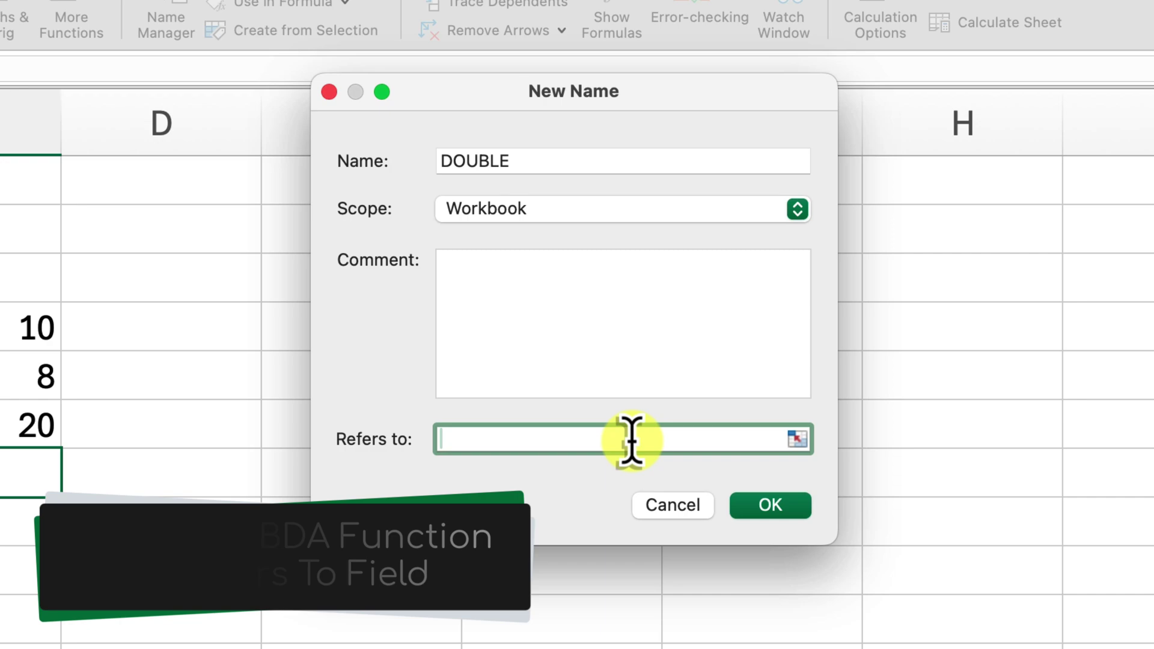
text(d)
key(BackSpace)
text(=LAMBDA(x, x*2))
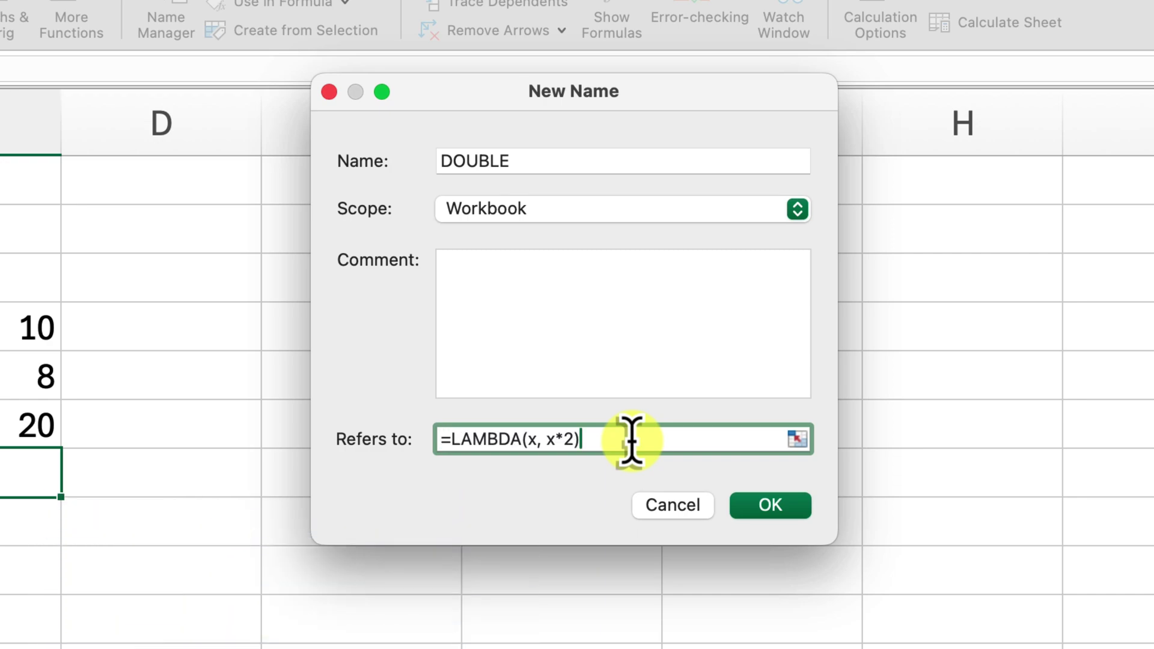
click(775, 507)
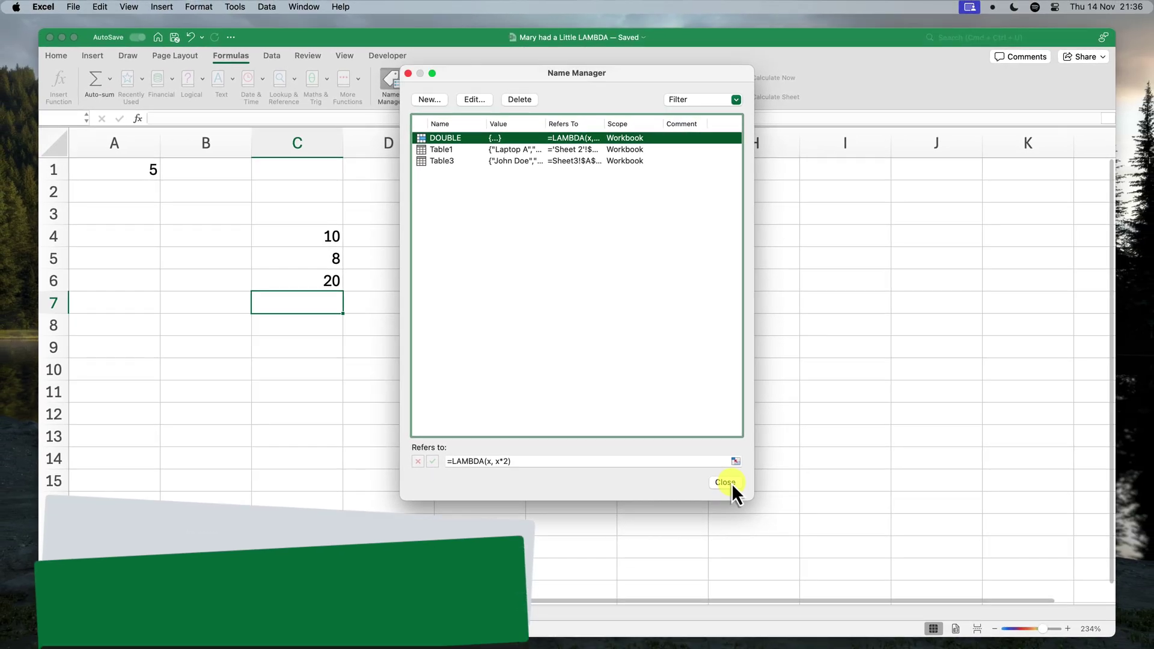
Close Name Manager and enter =DOUBLE(5) in C2, returning 10
click(730, 483)
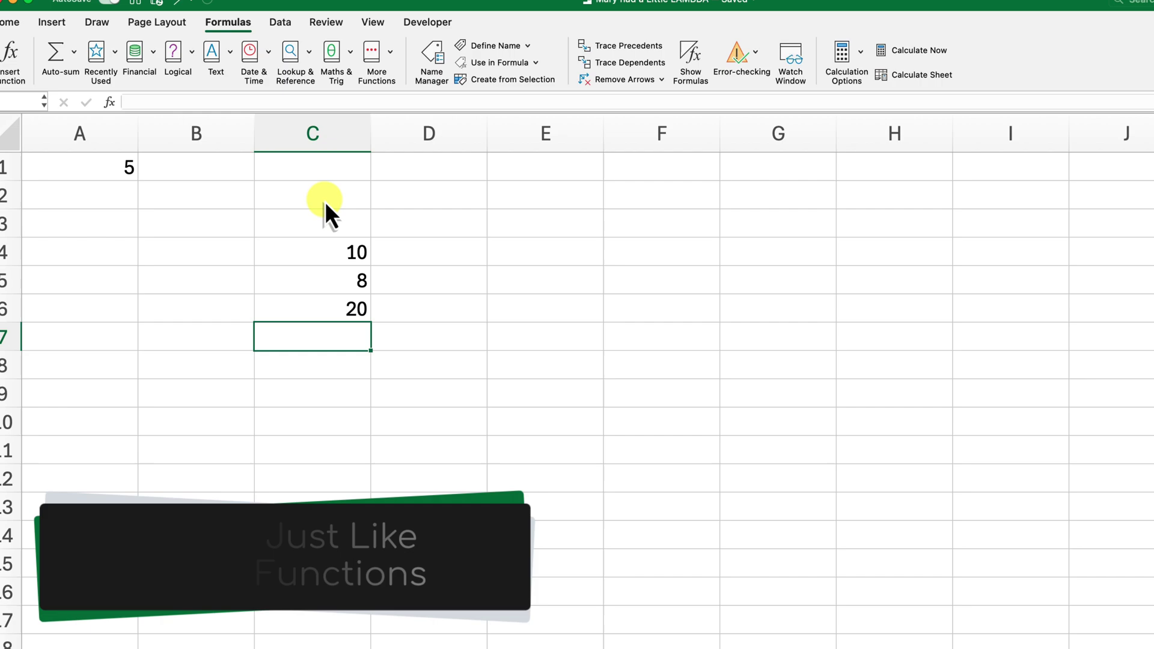
click(307, 196)
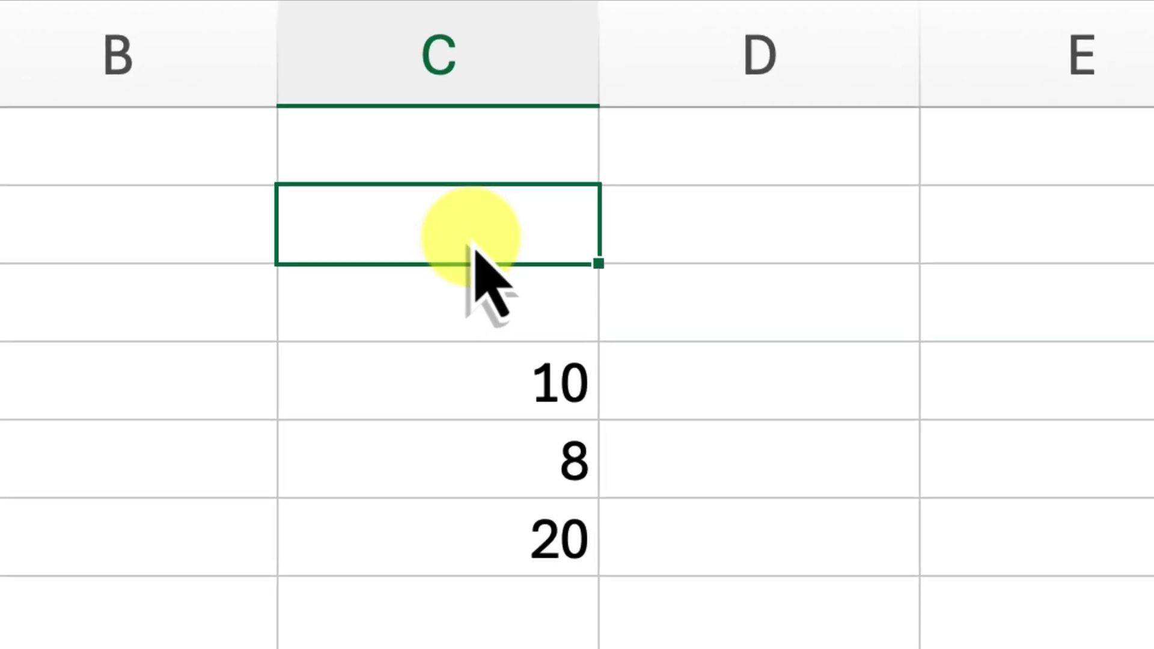
text(=DOUBLE(5))
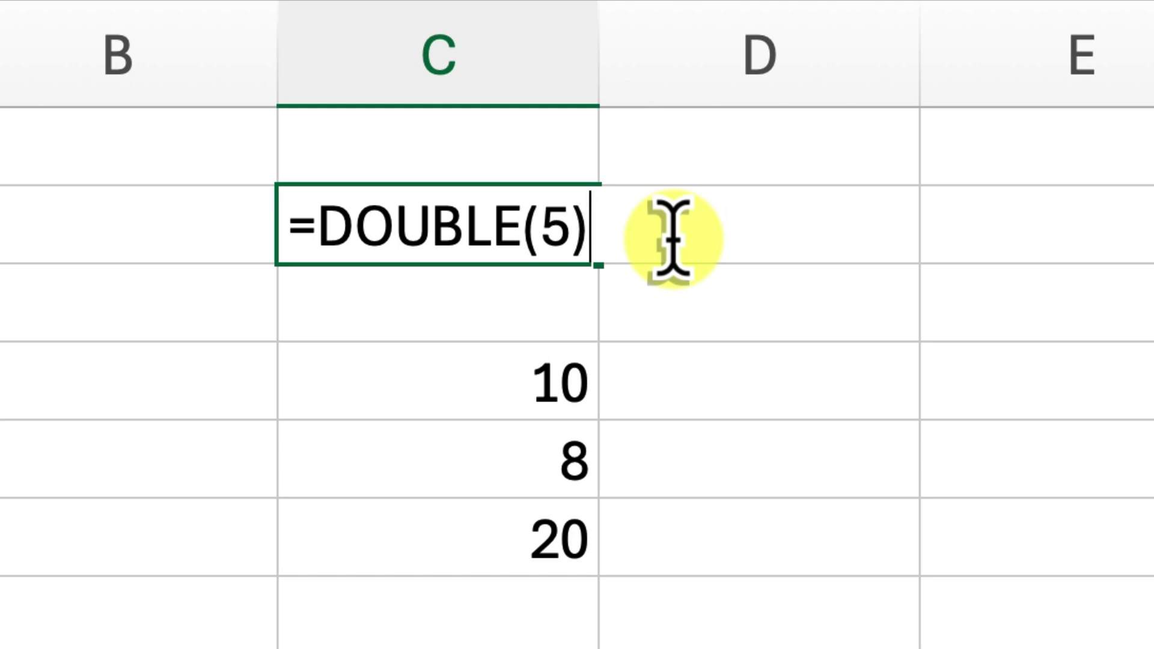
key(Return)
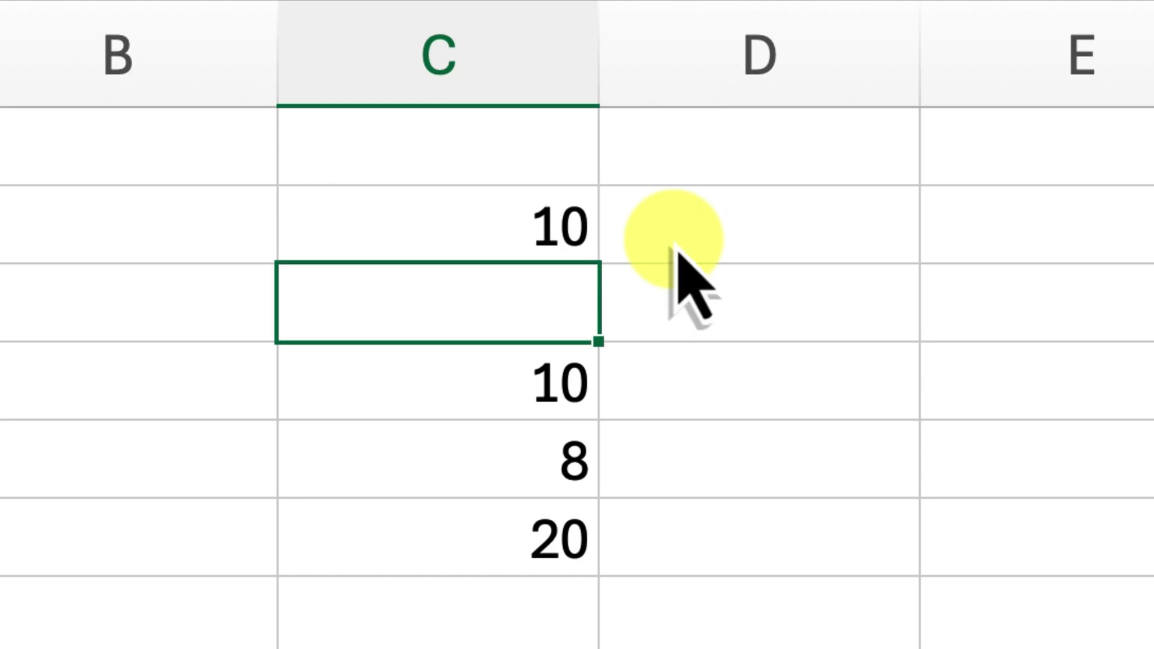
Enter =DOUBLE(A1) in D2, doubling the 5 in A1 to 10
click(677, 250)
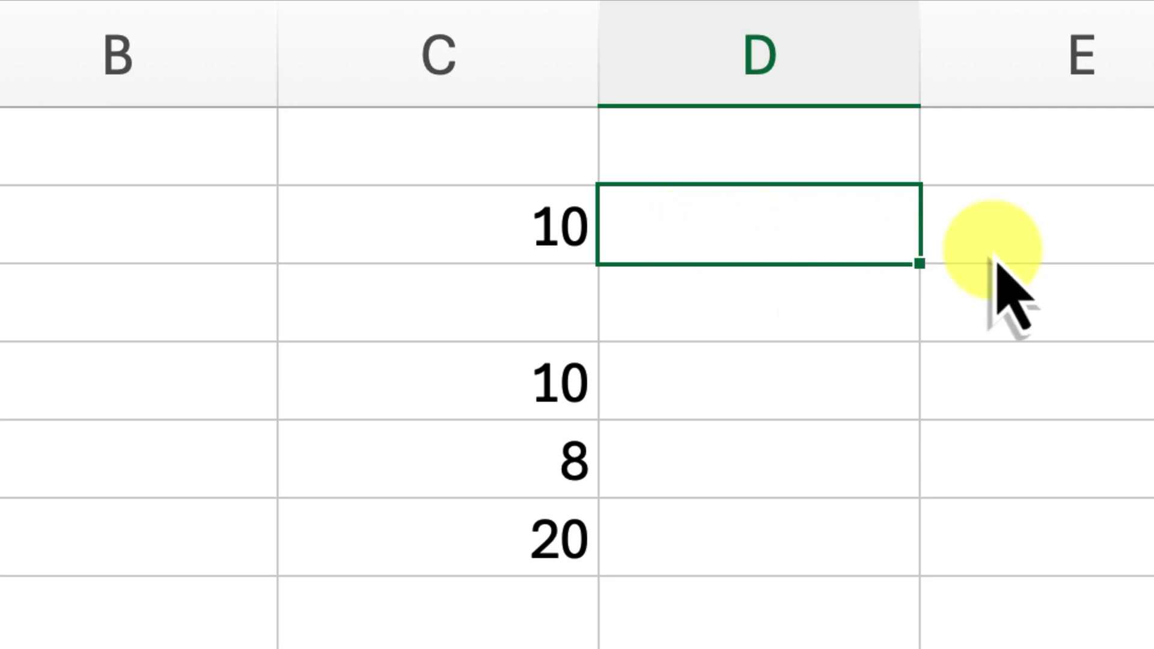
text(d)
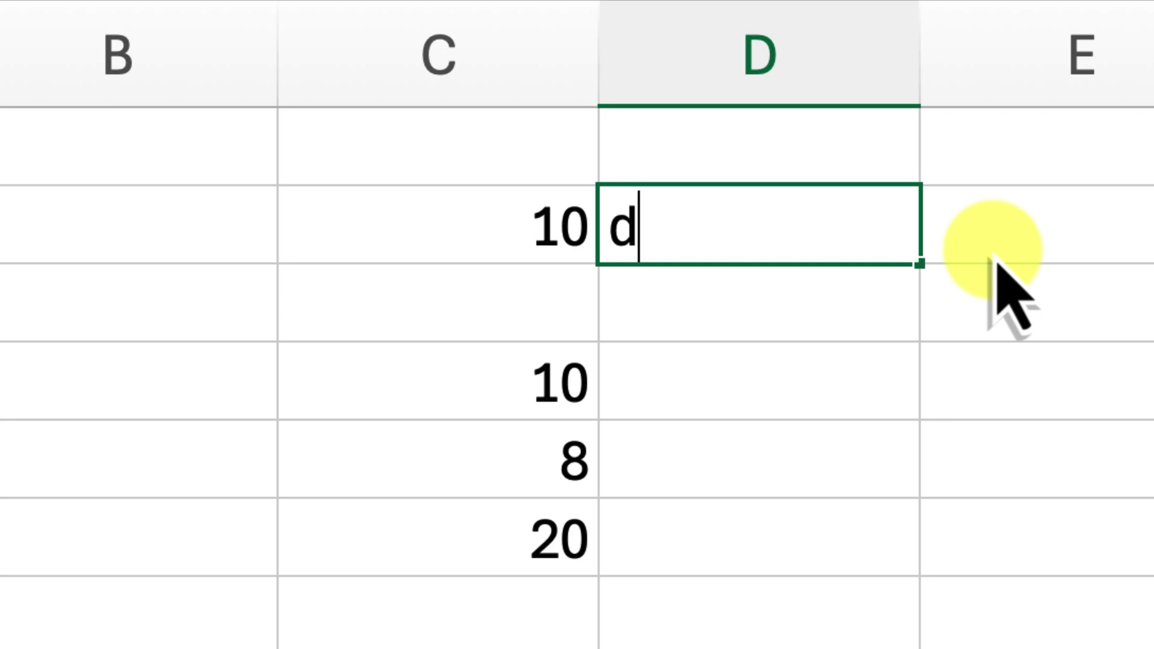
text(o)
key(BackSpace)
key(BackSpace)
key(ctrl+v)
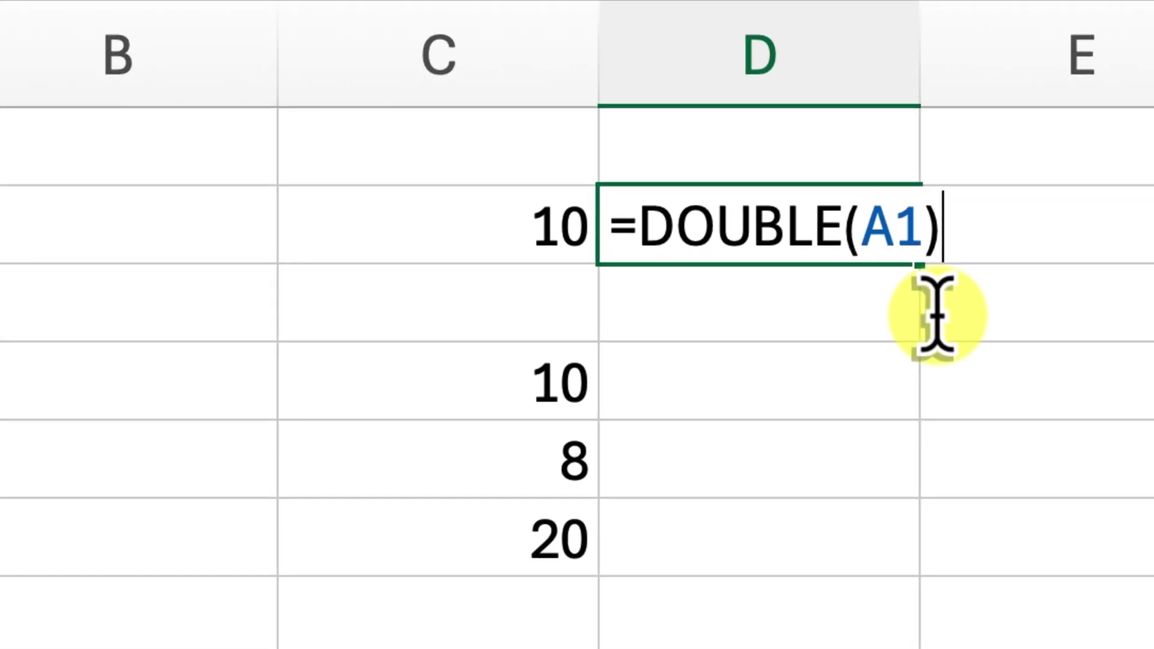
key(Return)
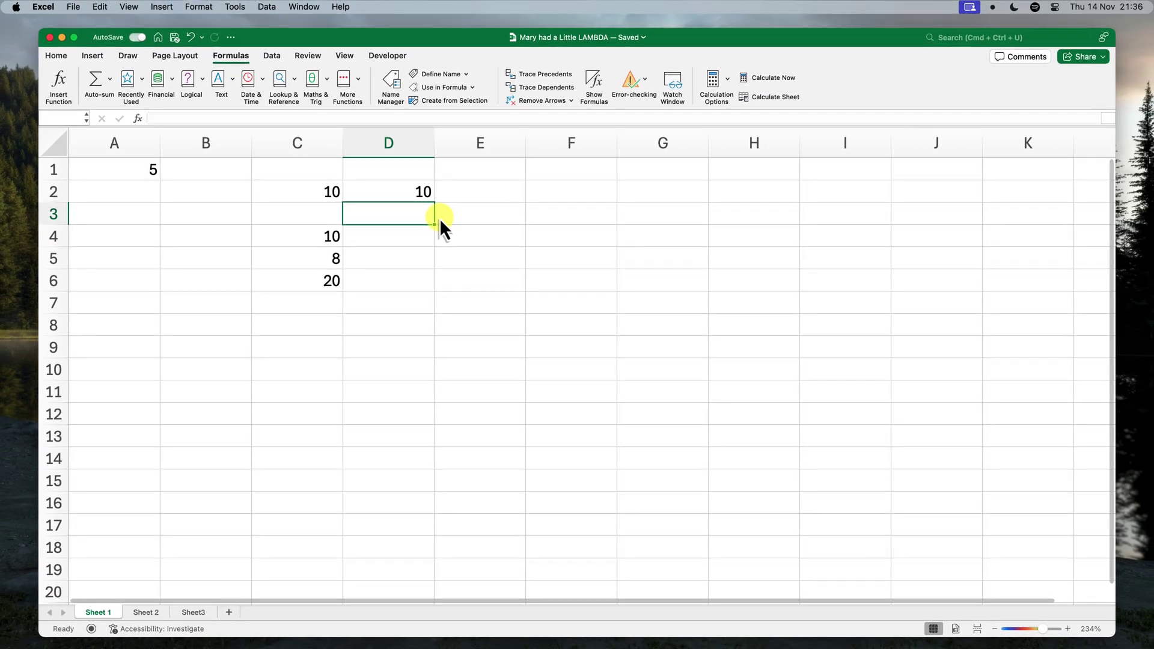
Go to Sheet 2's product price table and select C2, the first Discount cell
click(146, 611)
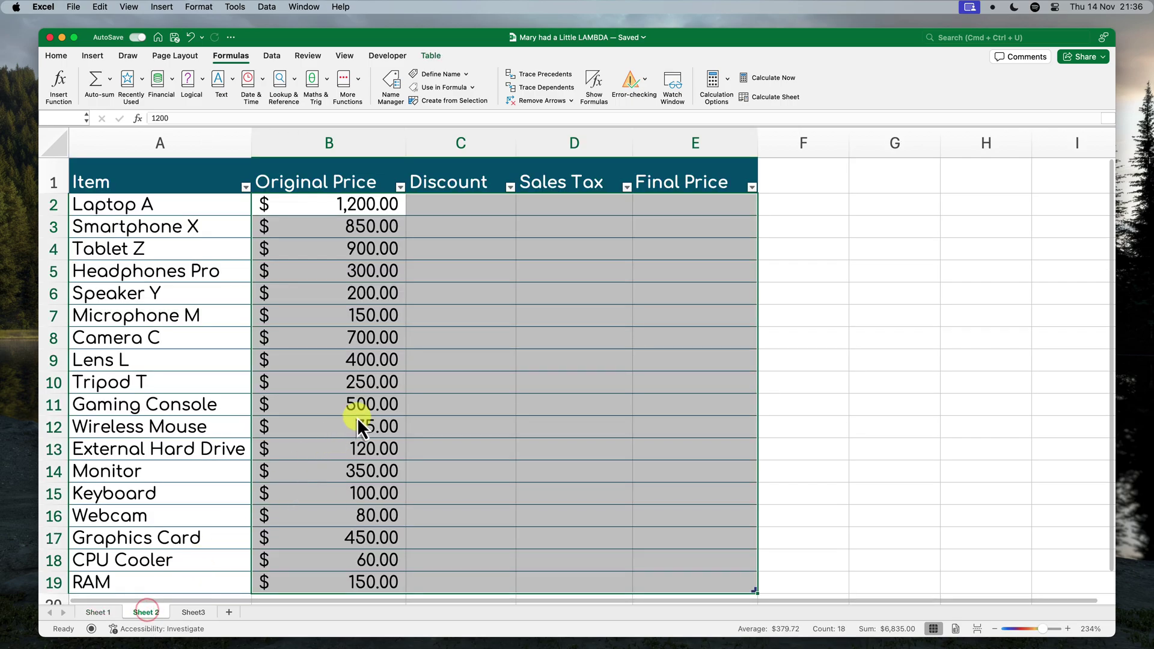
click(495, 290)
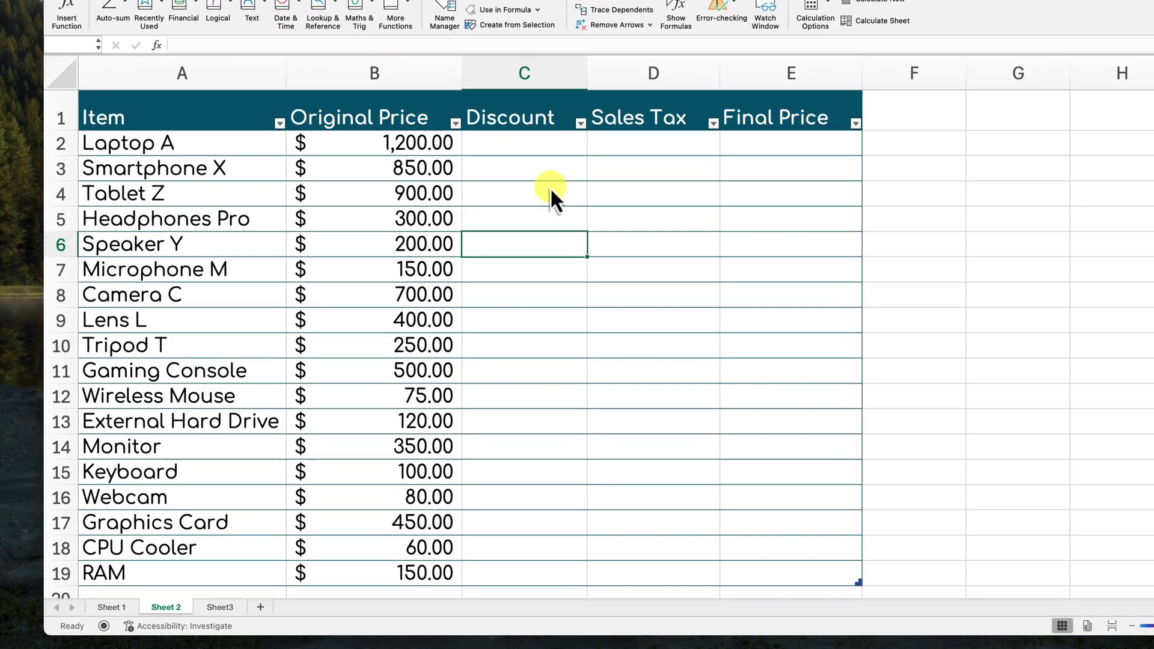
click(476, 208)
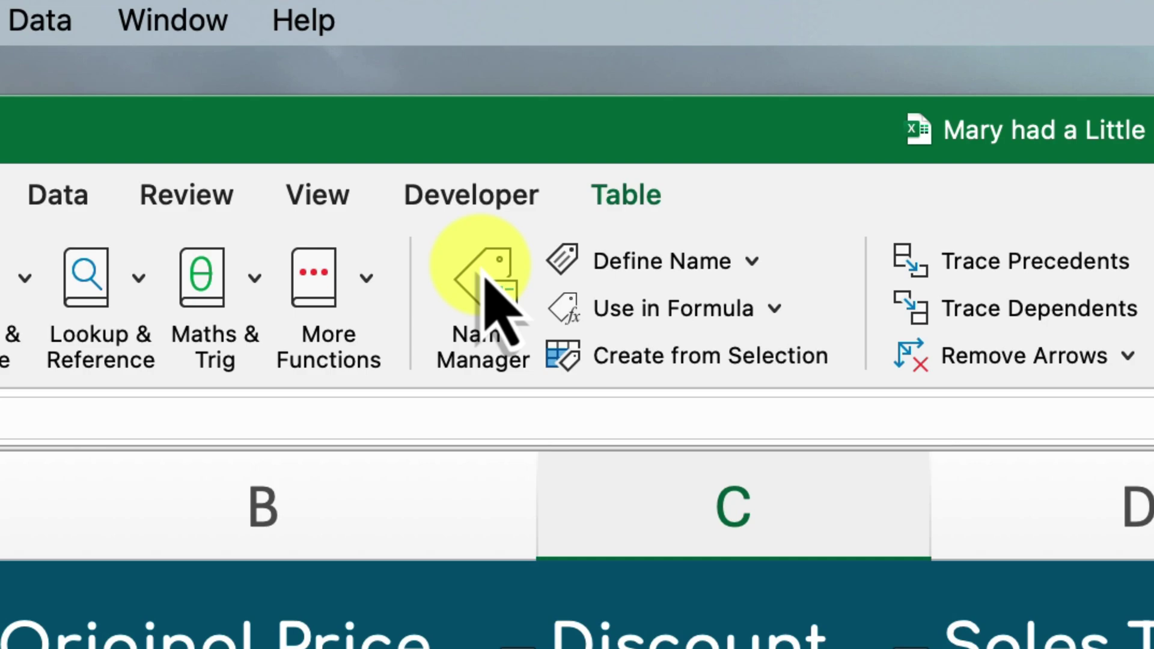
Add a new name DISCOUNT whose Refers to is =LAMBDA(price, price * 0.9)
click(484, 277)
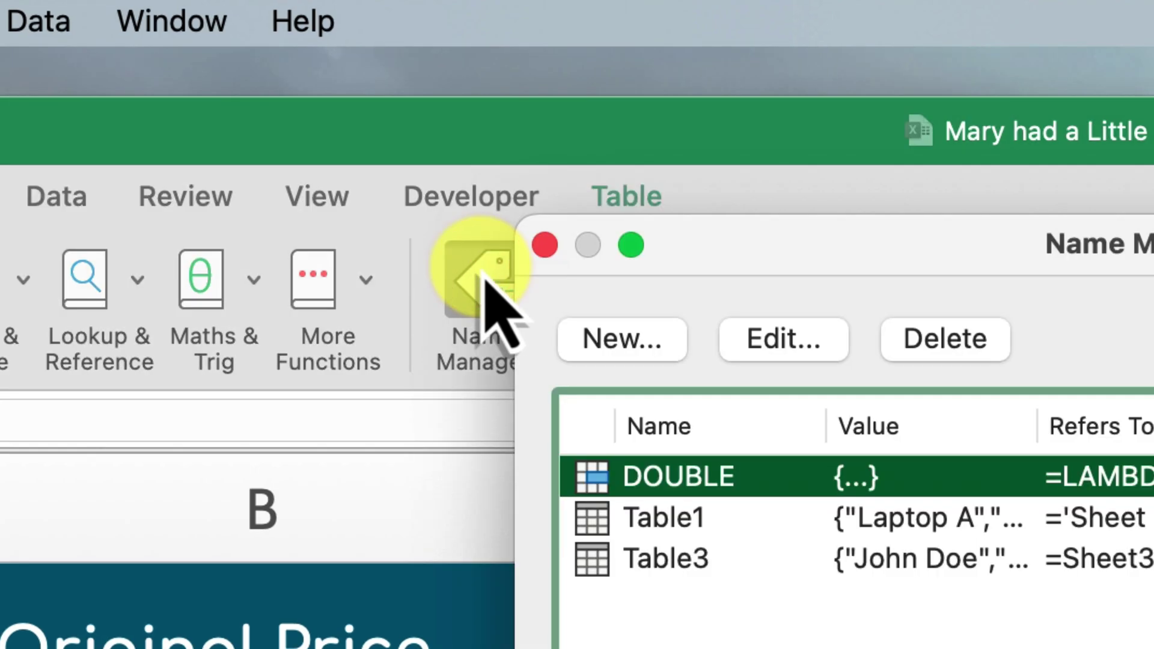
click(623, 339)
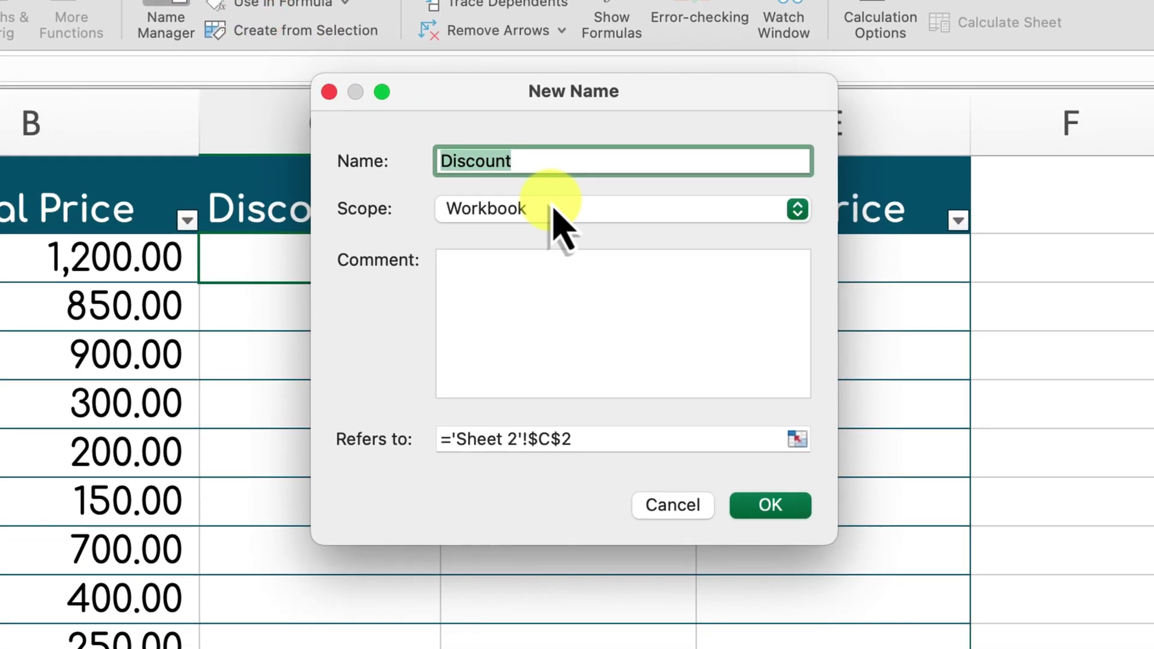
text(d05)
key(BackSpace)
key(BackSpace)
key(BackSpace)
text(DISCOUNT)
key(Tab)
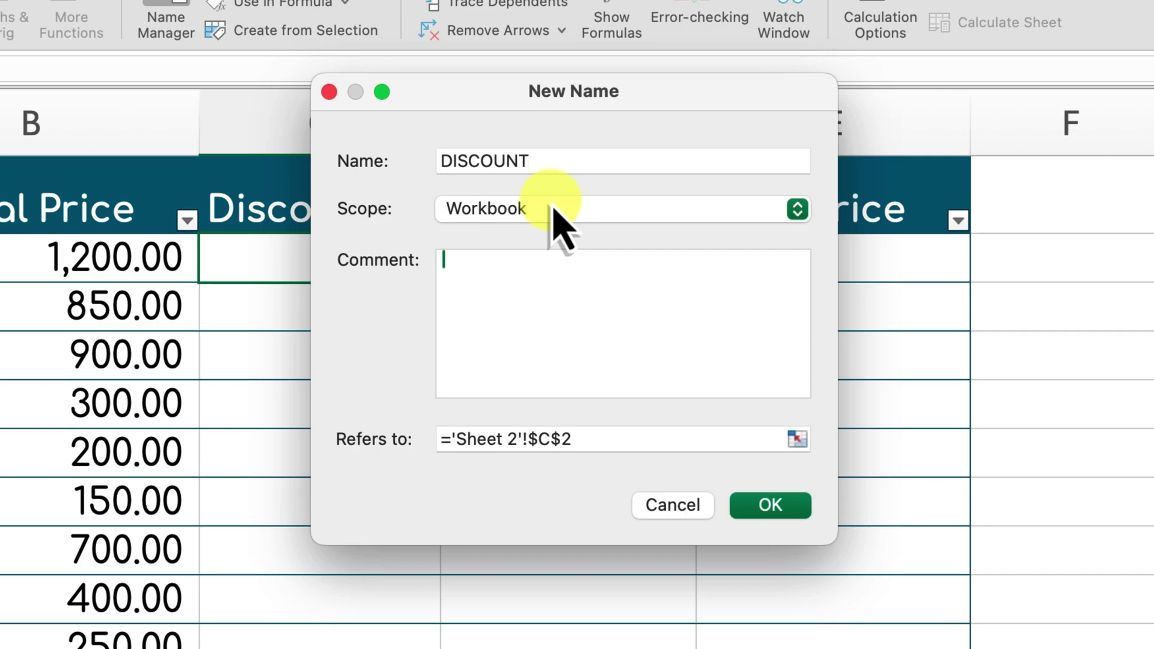
key(Tab)
text(=LAMBDA(price, price * 0.9))
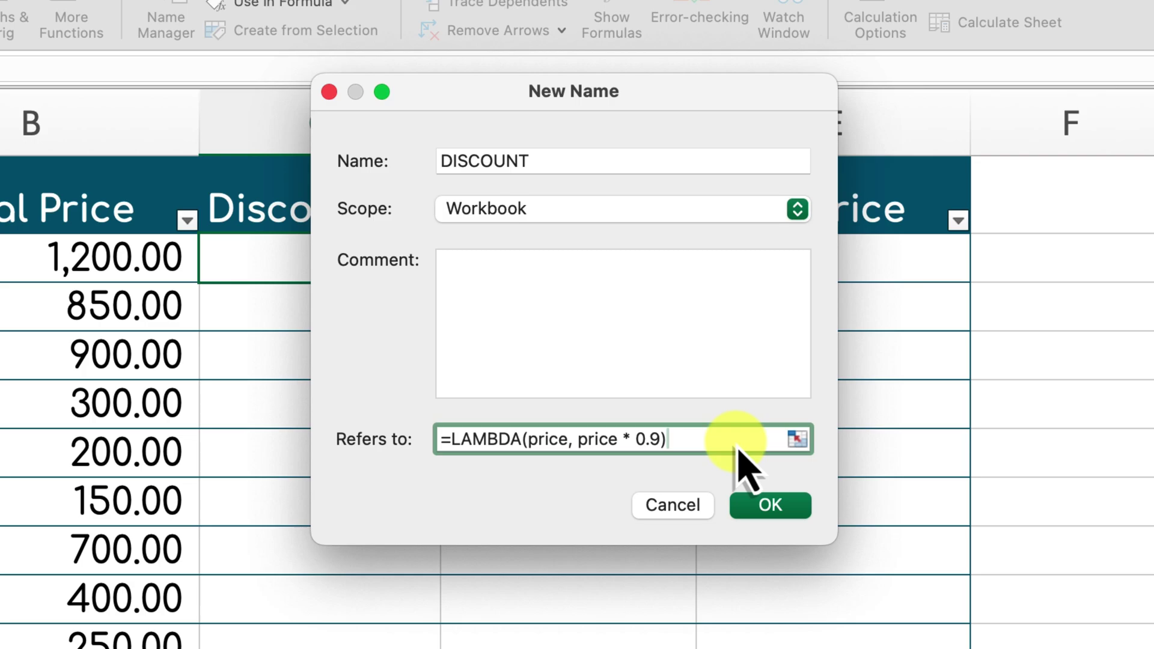
click(770, 505)
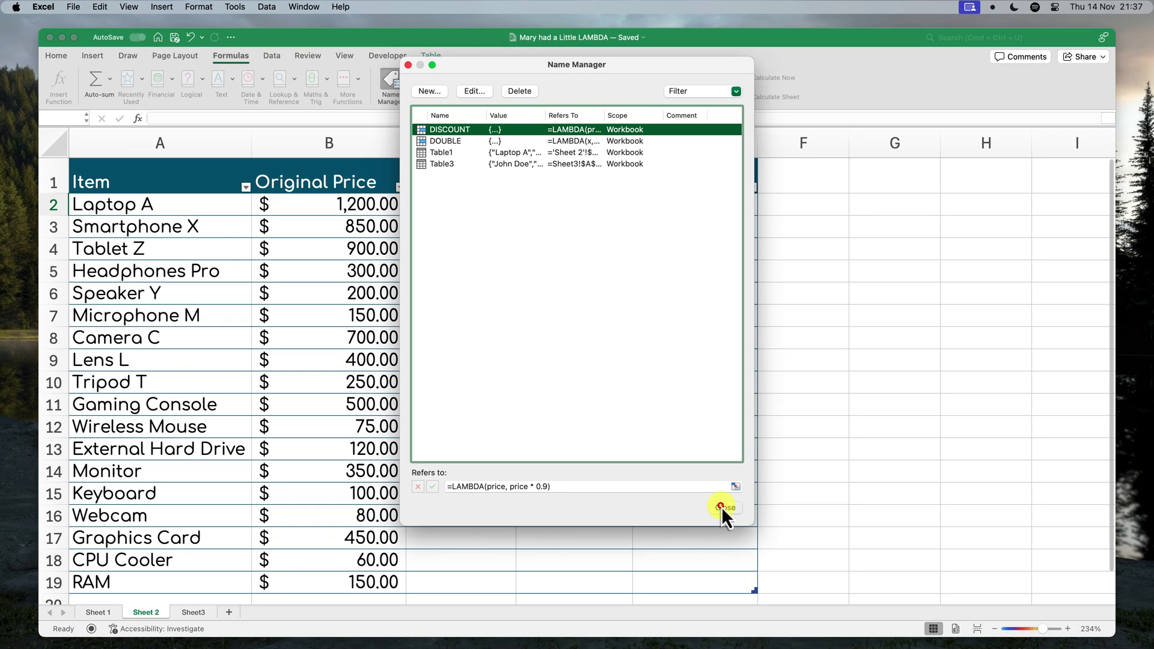
Fill the Discount column with =DISCOUNT([@[Original Price]]), giving 1,080.00 for Laptop A
click(721, 507)
click(494, 209)
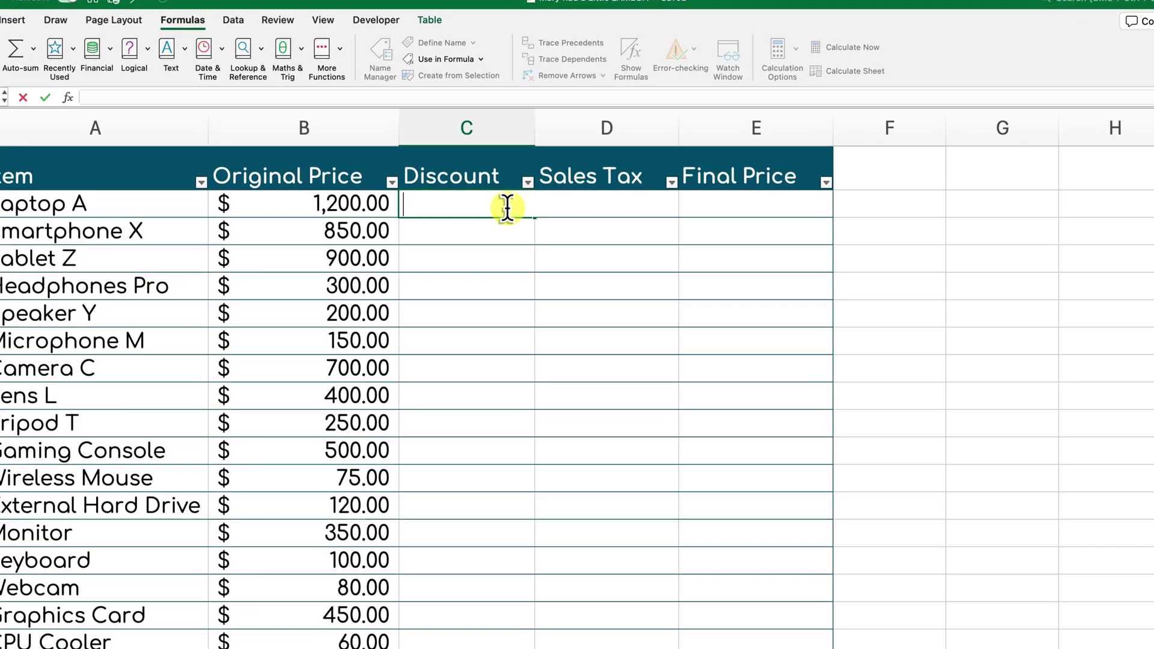
text(=DISCOUNT()
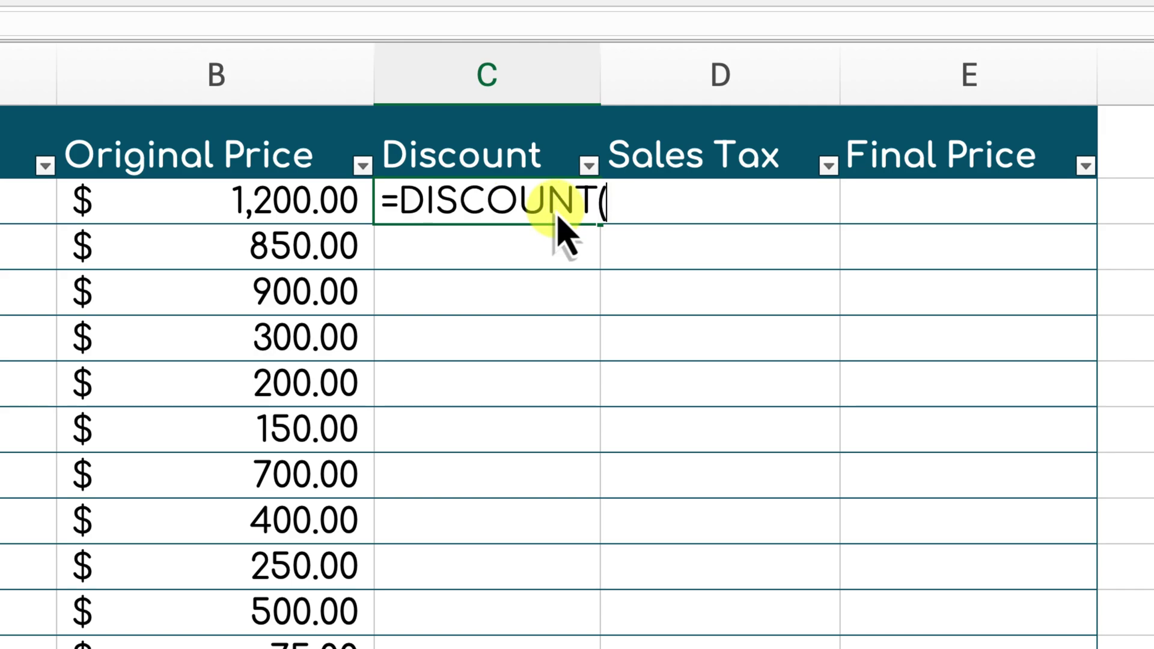
click(323, 210)
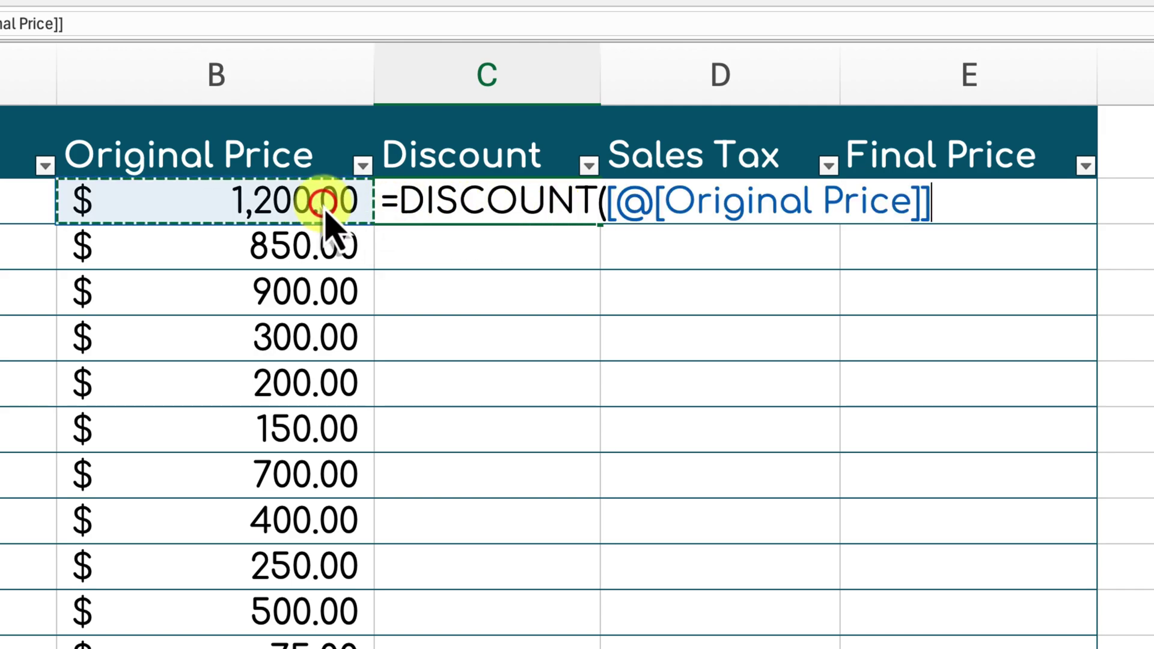
text())
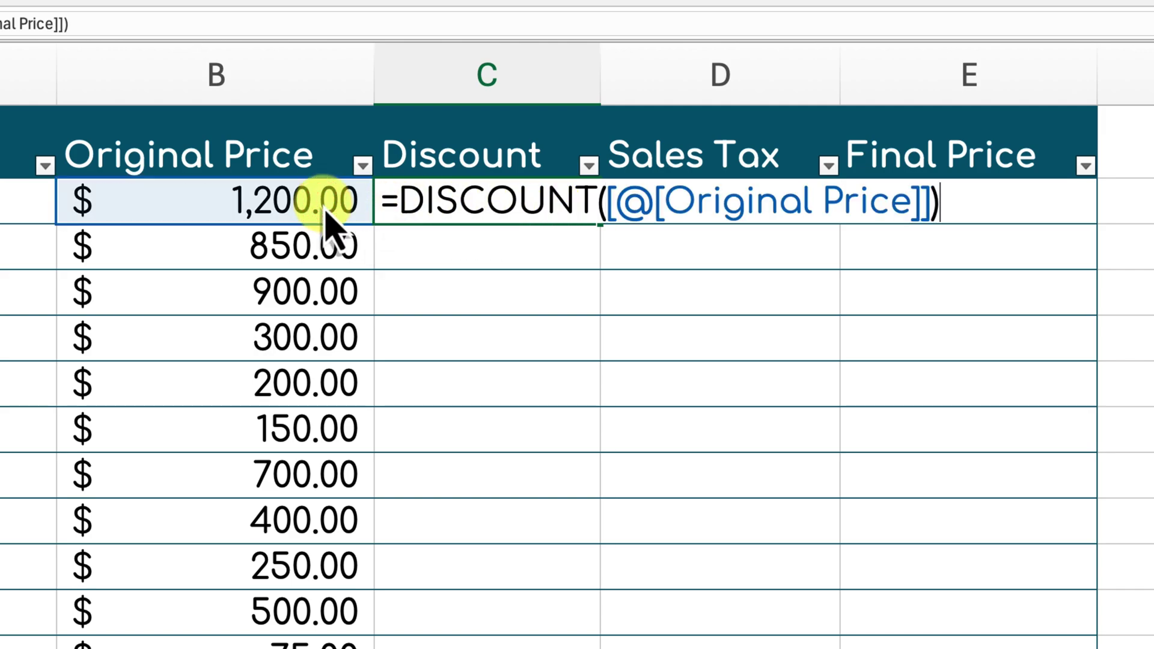
key(Return)
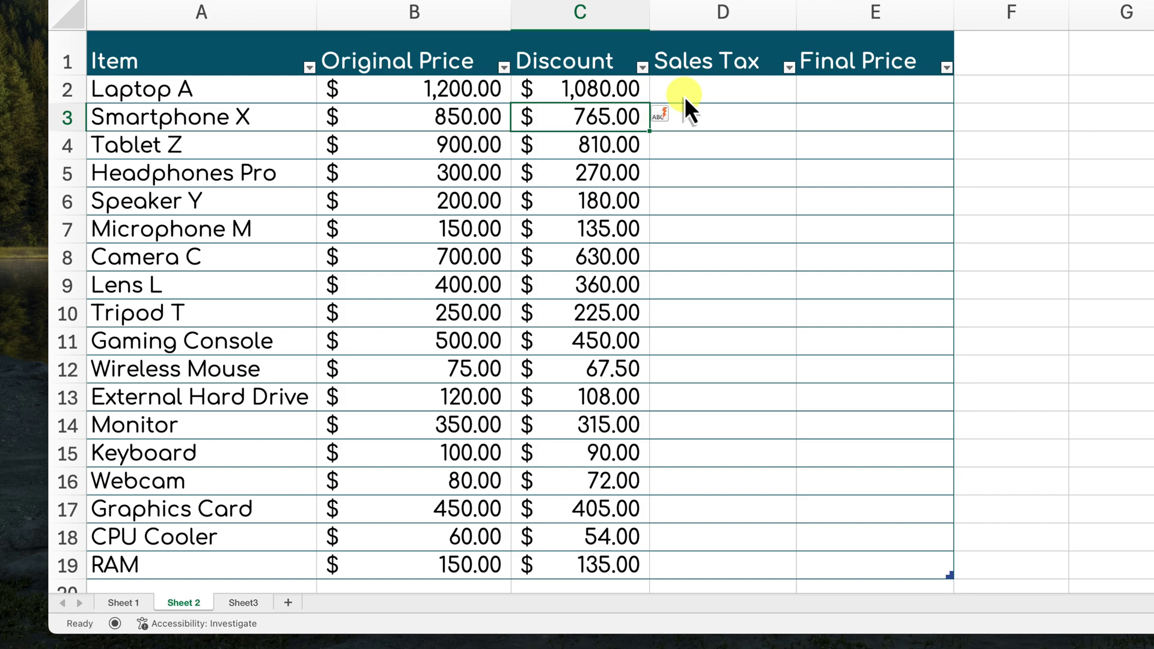
click(770, 95)
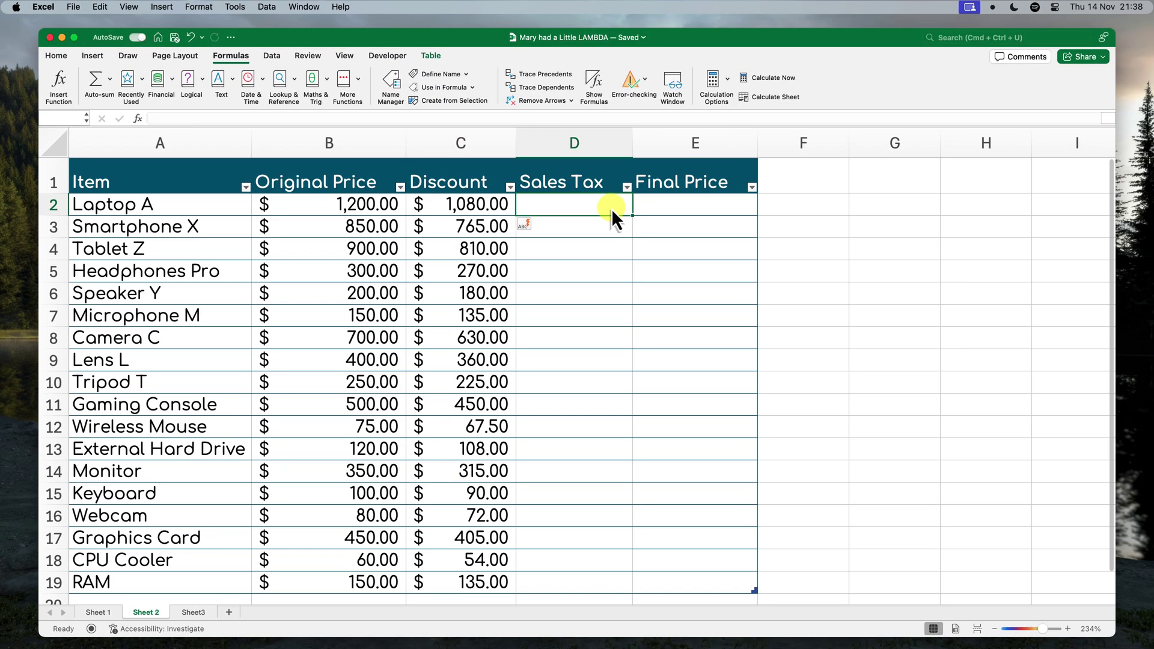
Create the workbook name Sales_Tax referring to =LAMBDA(price, price * 0.05)
click(389, 80)
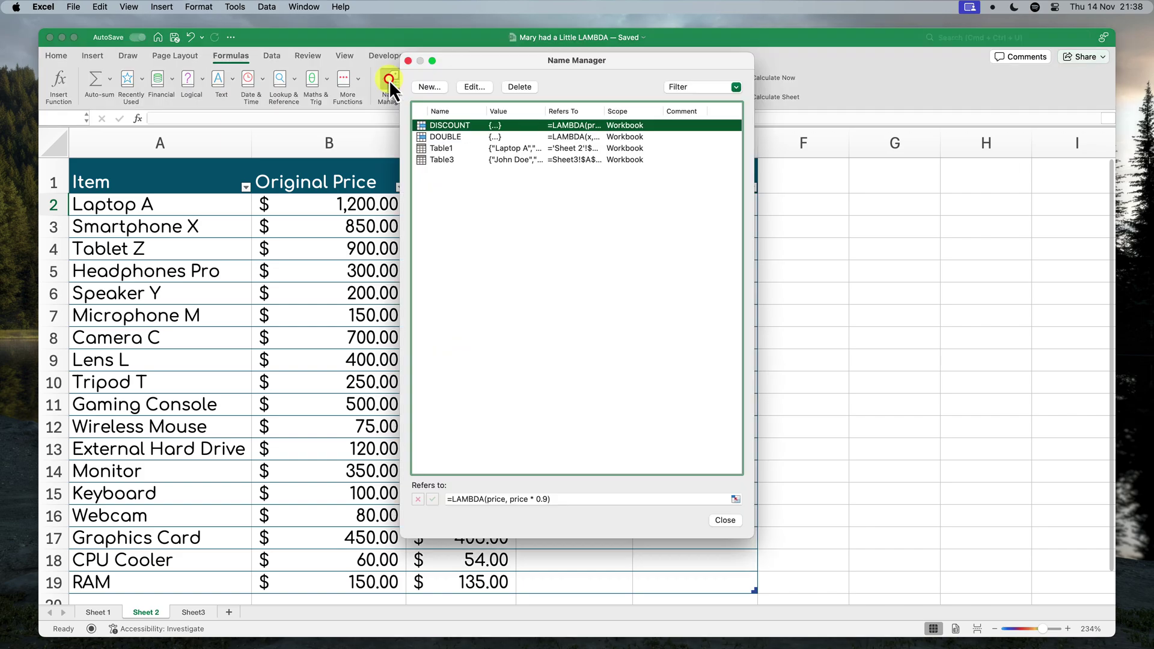
click(429, 86)
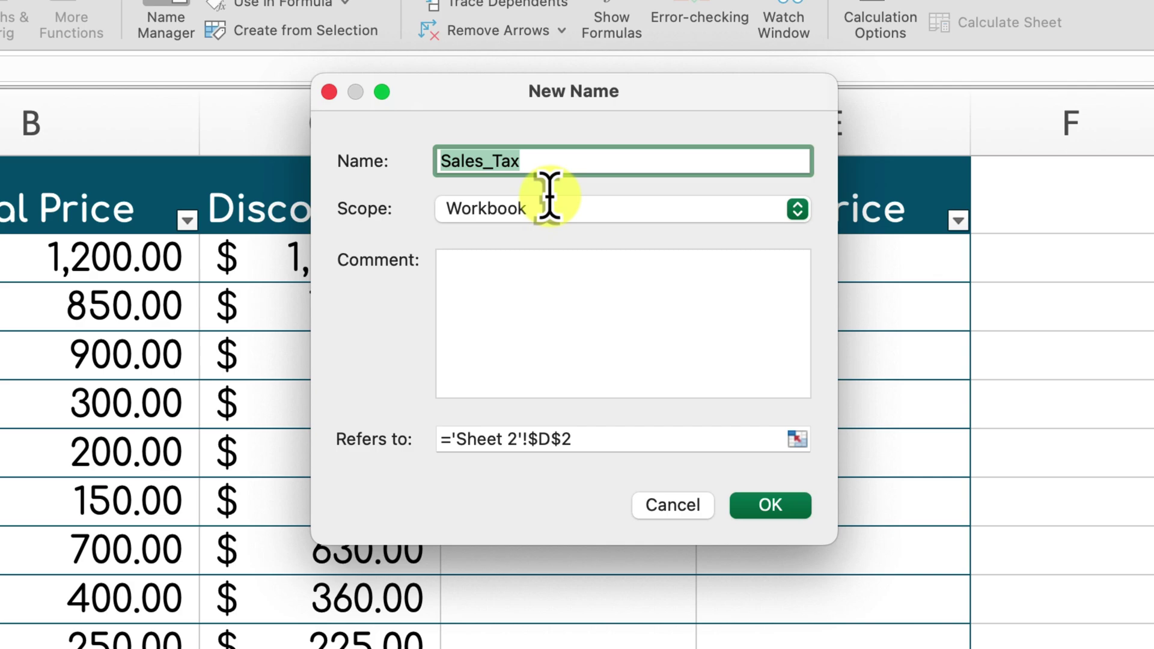
click(637, 440)
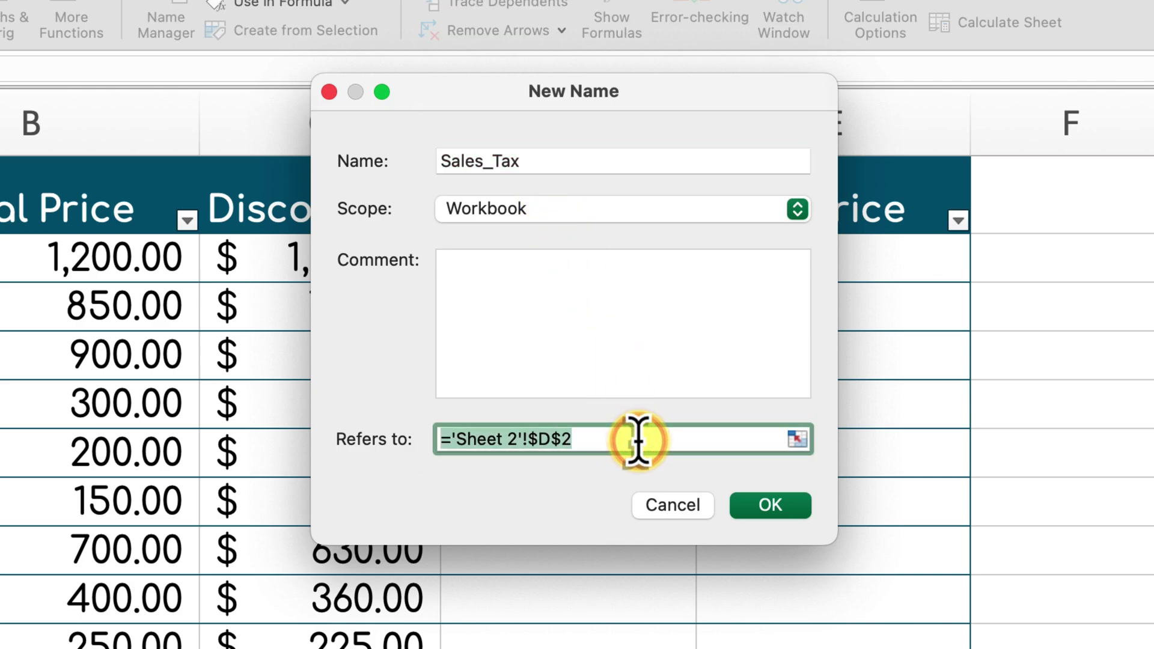
text(=LAMBDA(price, price * 0.05))
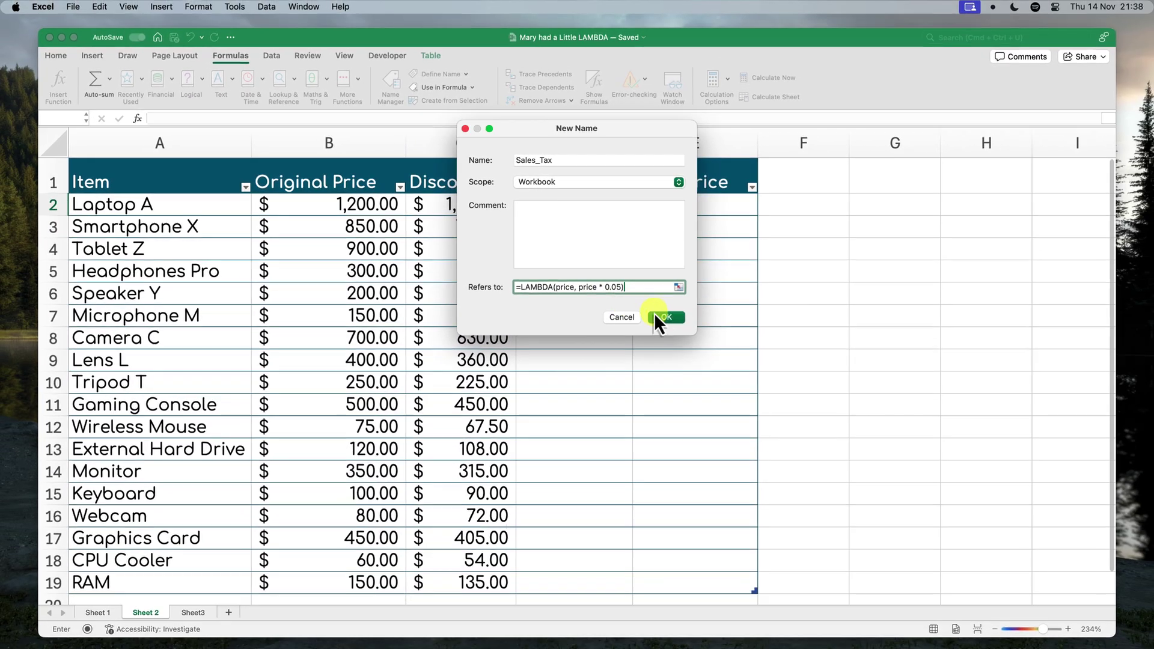
click(721, 417)
Fill the Sales Tax column with =SALES_TAX of each row's Discount, then go to Sheet3
click(725, 533)
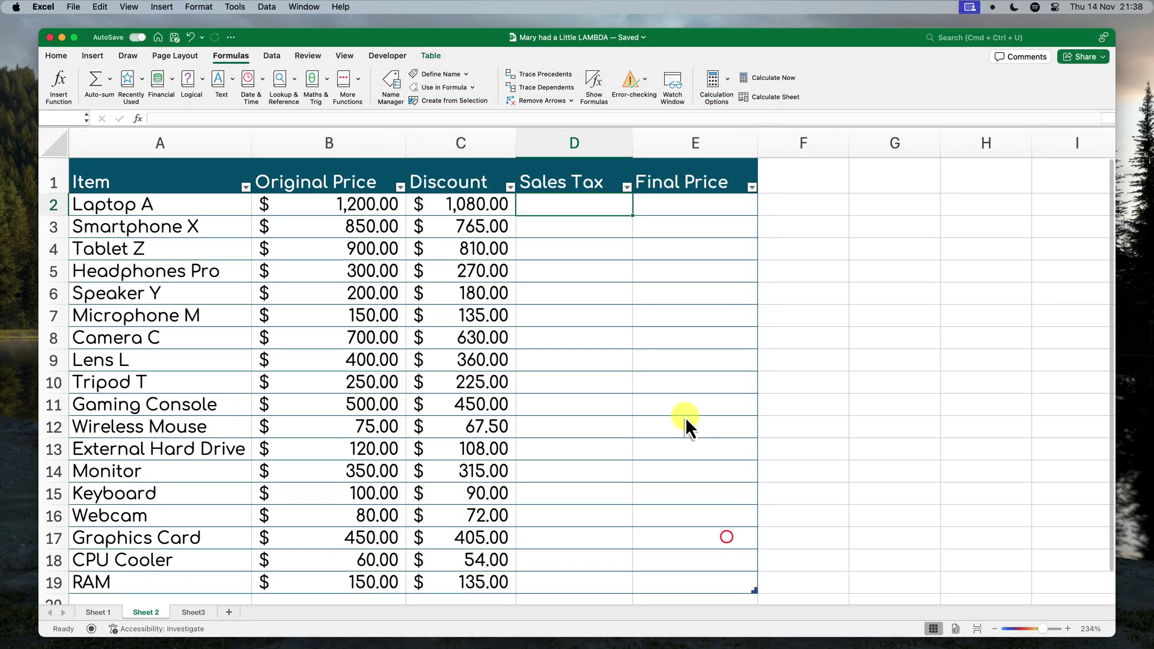
text(=SALES_TAX()
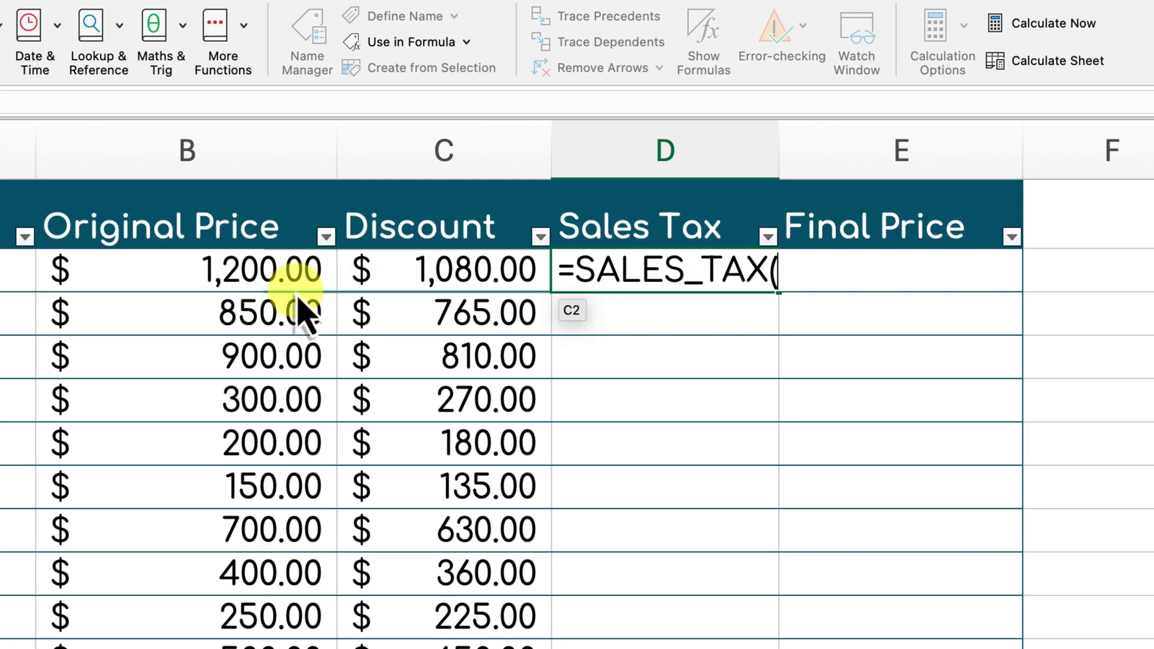
click(433, 277)
text())
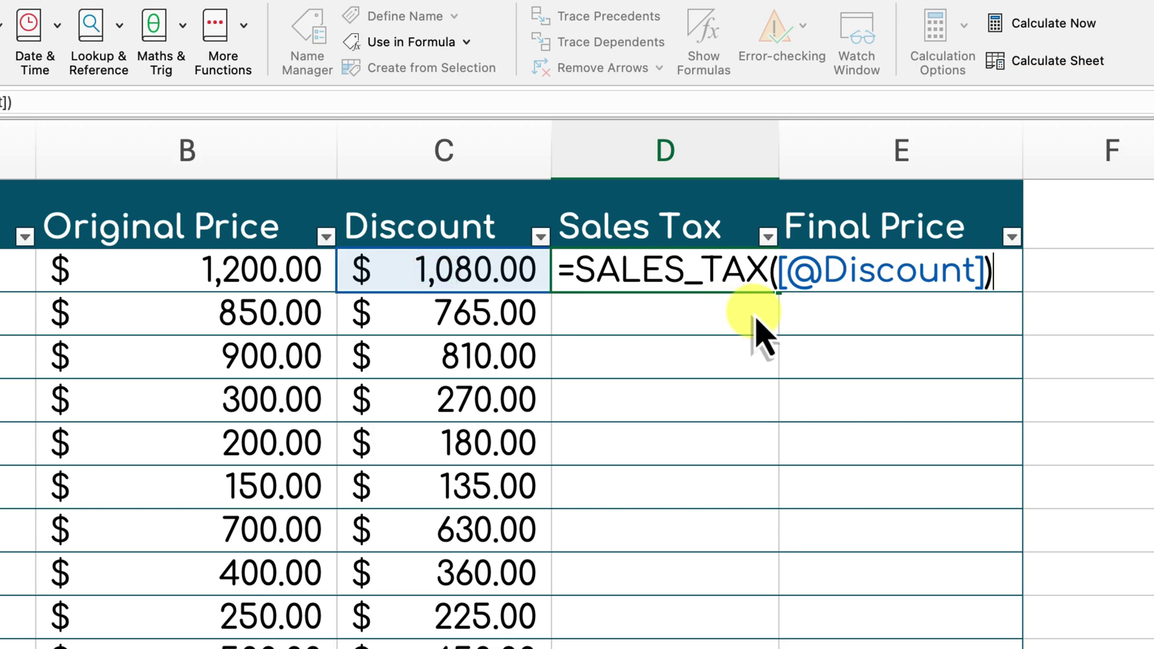
key(Return)
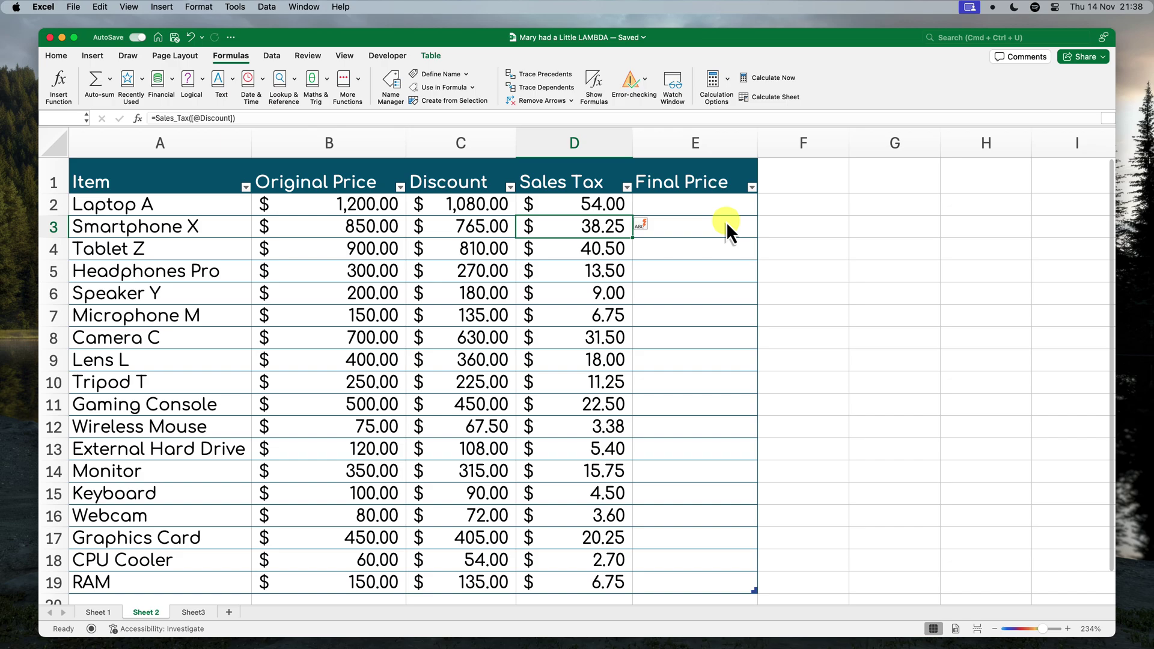
click(192, 613)
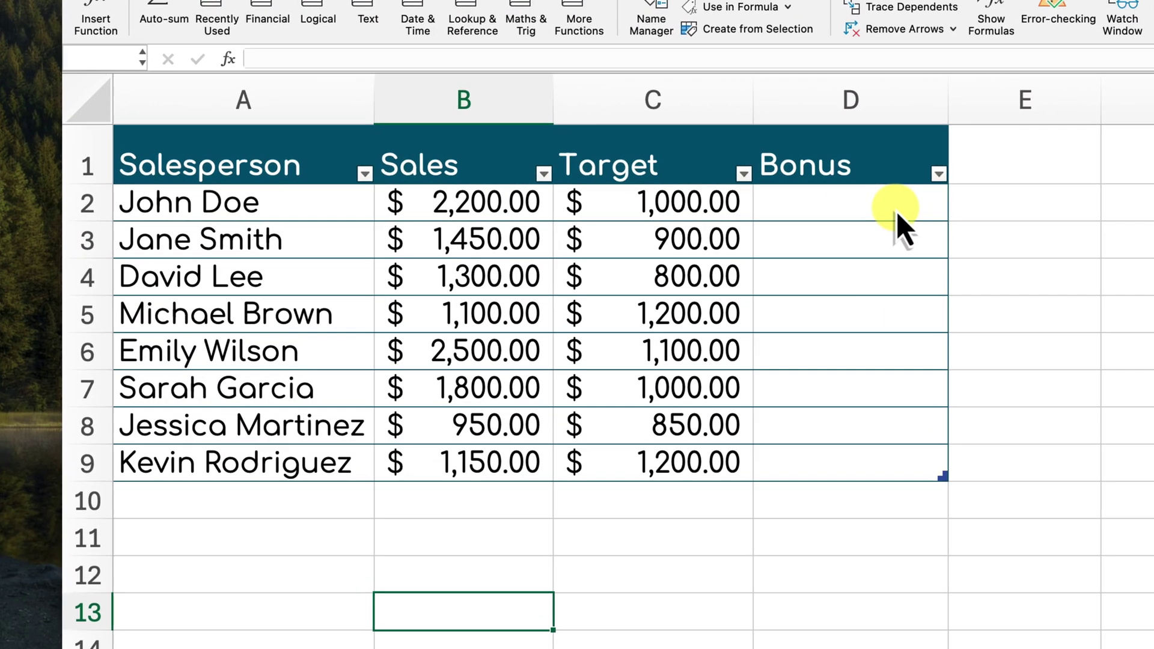
Define CALCULATE_BONUS as =LAMBDA(sales, target, IF(sales > target, sales*0.05, sales*0.01))
click(898, 212)
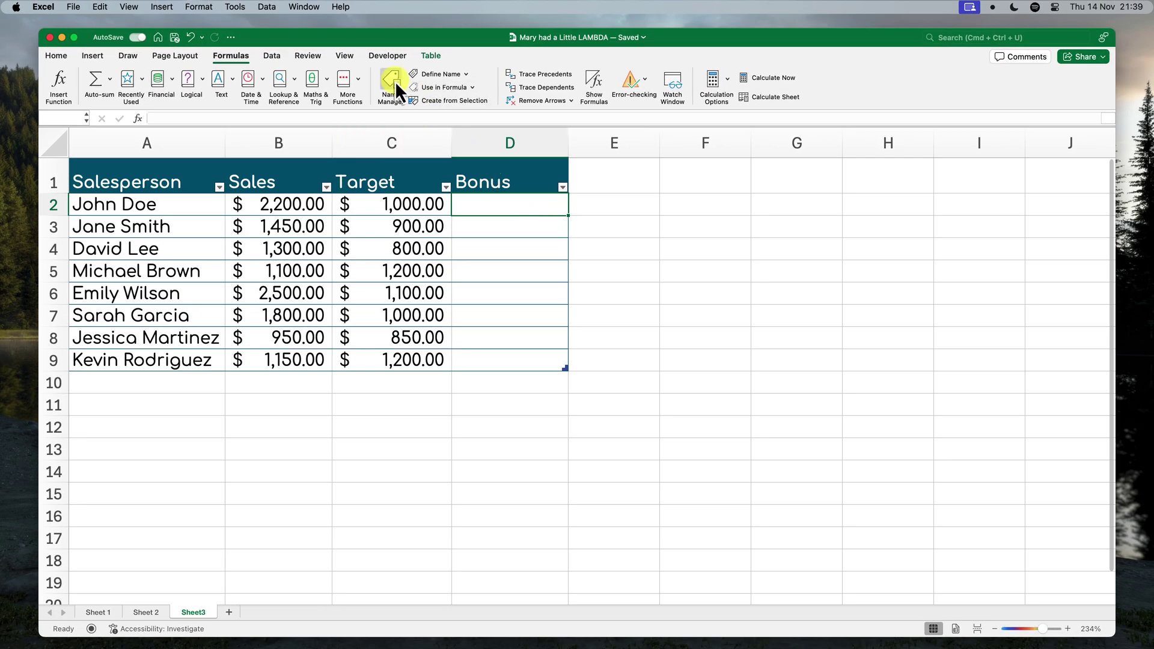
click(394, 83)
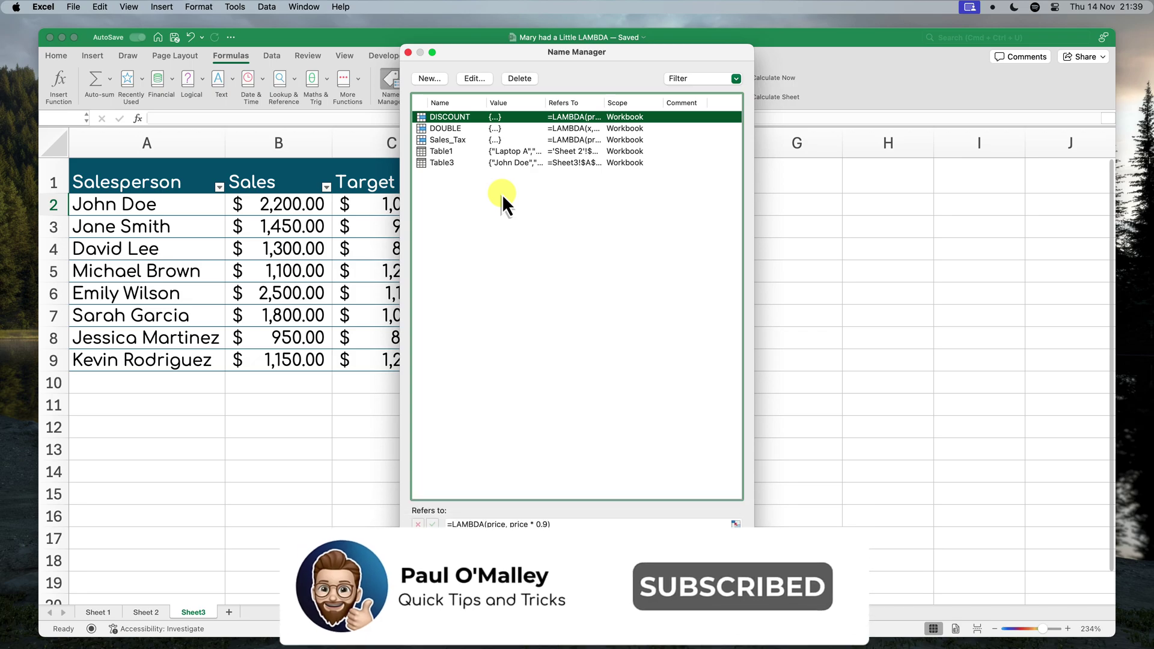
click(437, 83)
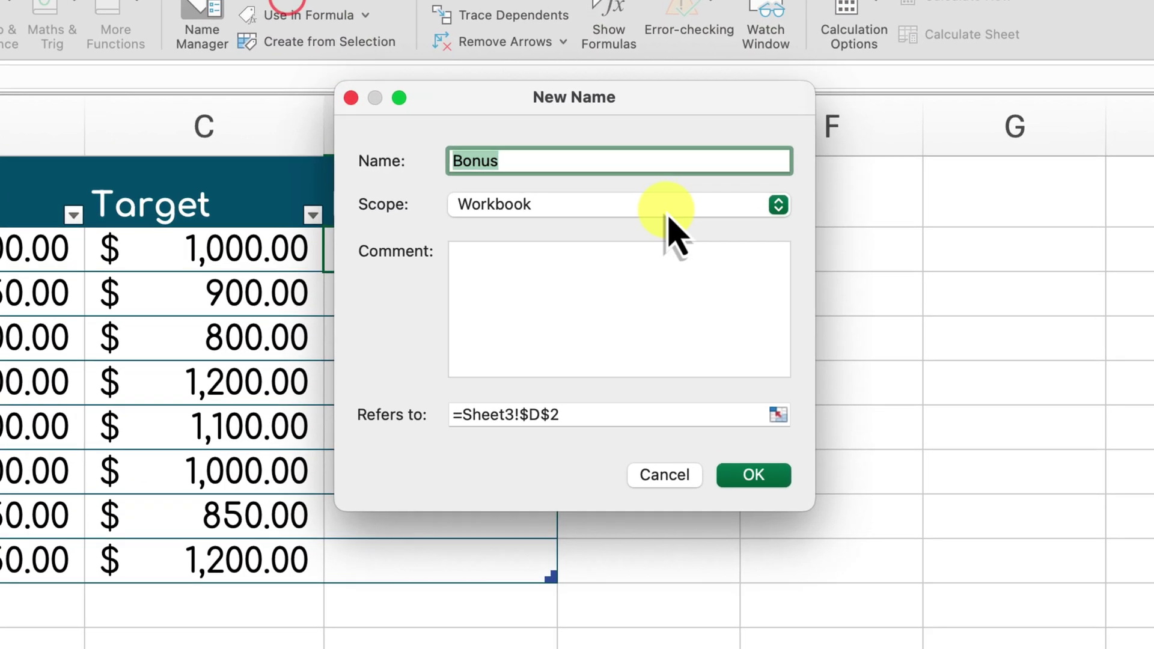
text(CALCULATE_BONUS)
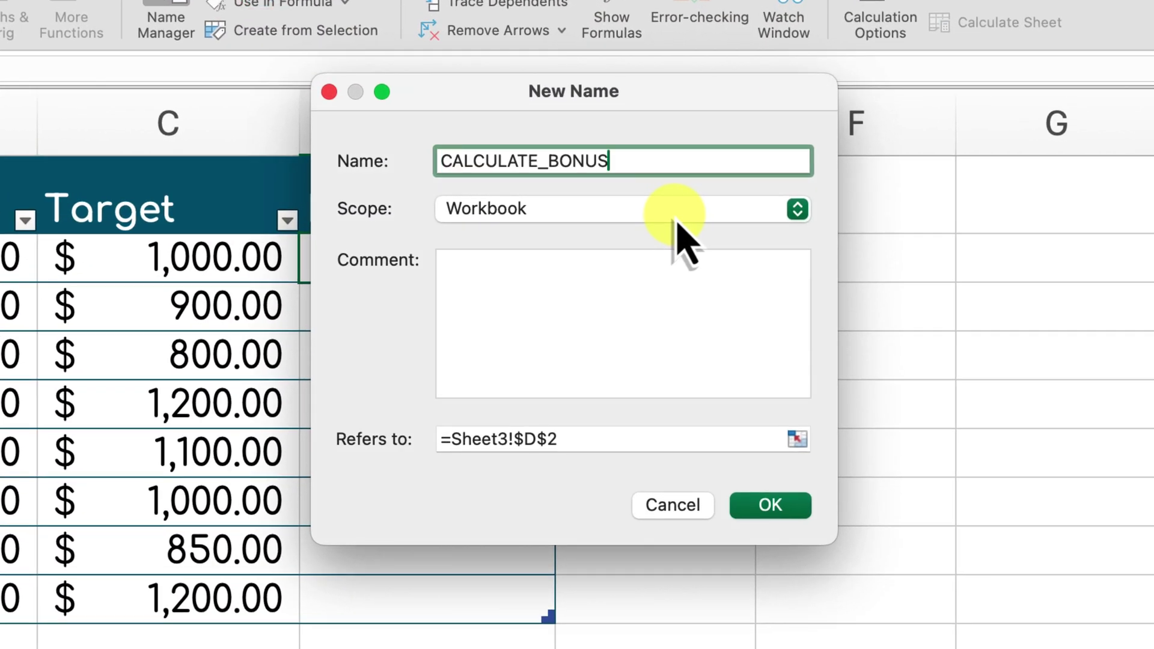
click(643, 439)
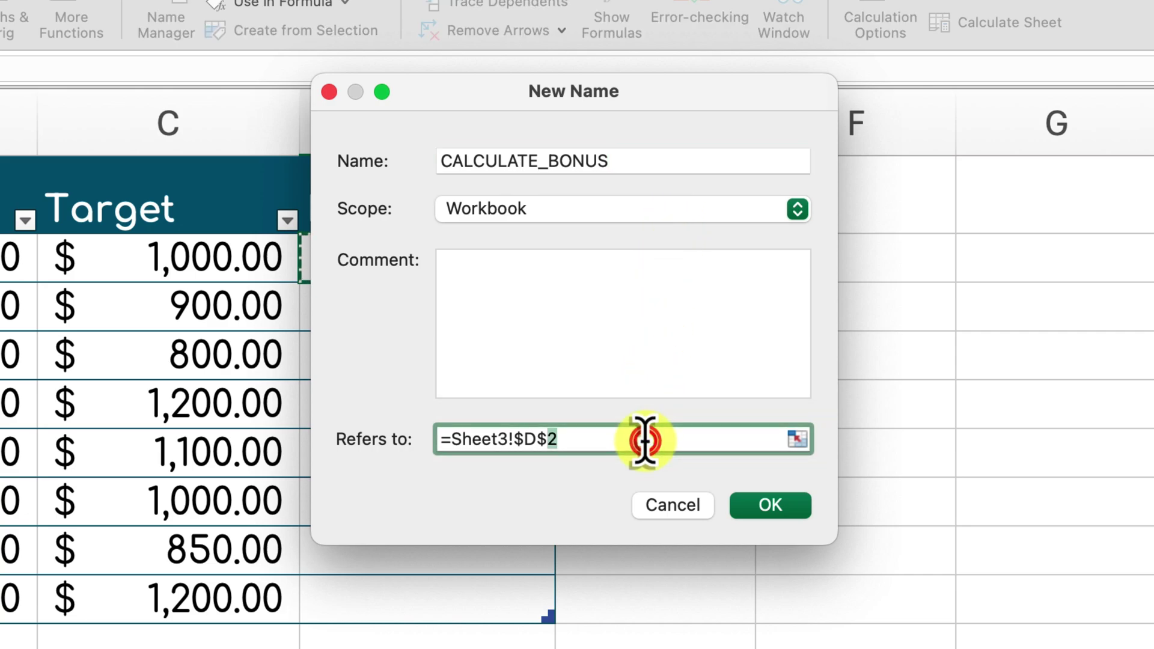
text(=)
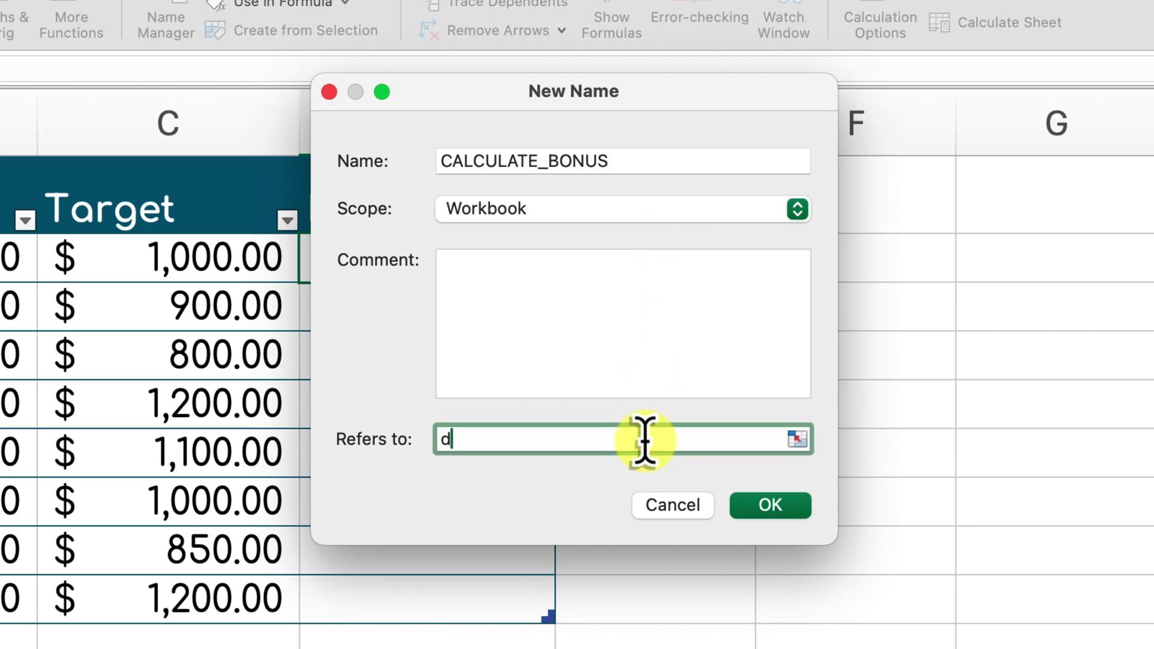
text(LAMBDA(sales, target, IF(sales > target, sales * 0.05, sales * 0.01)))
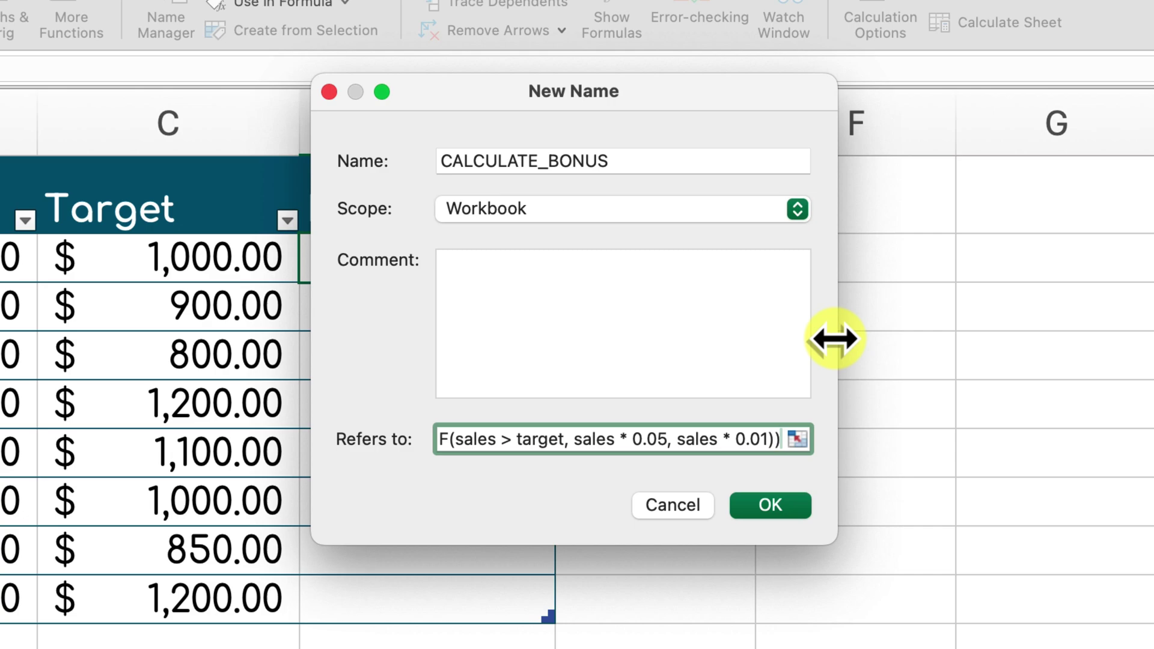
drag(834, 337, 1103, 327)
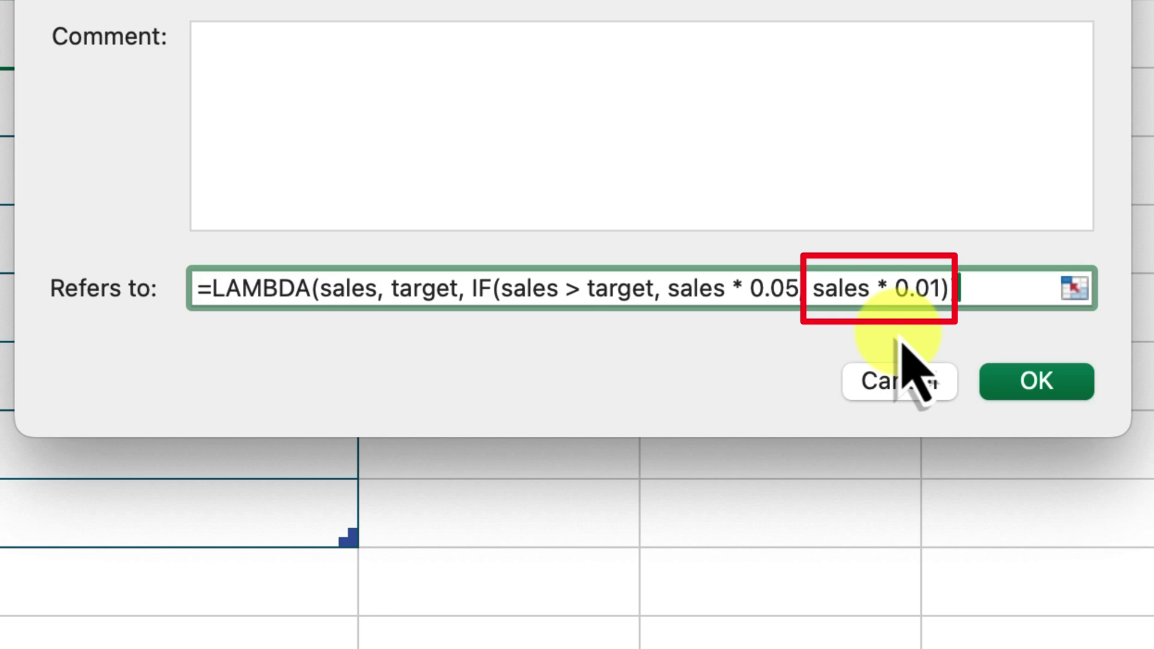
text())
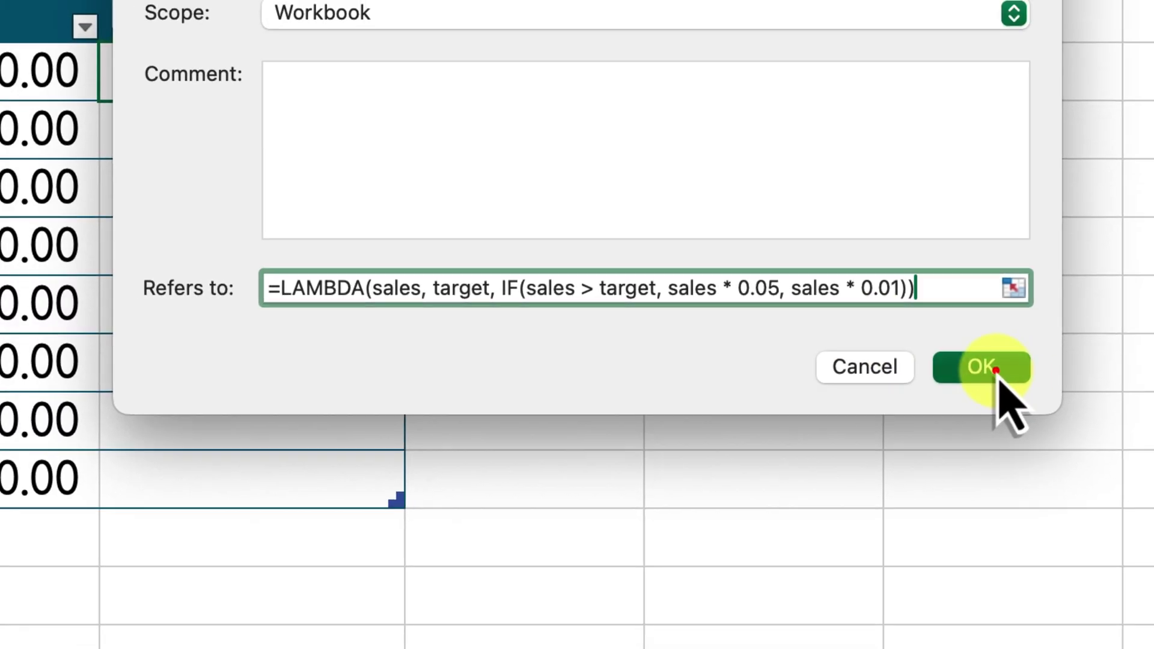
click(996, 370)
click(728, 555)
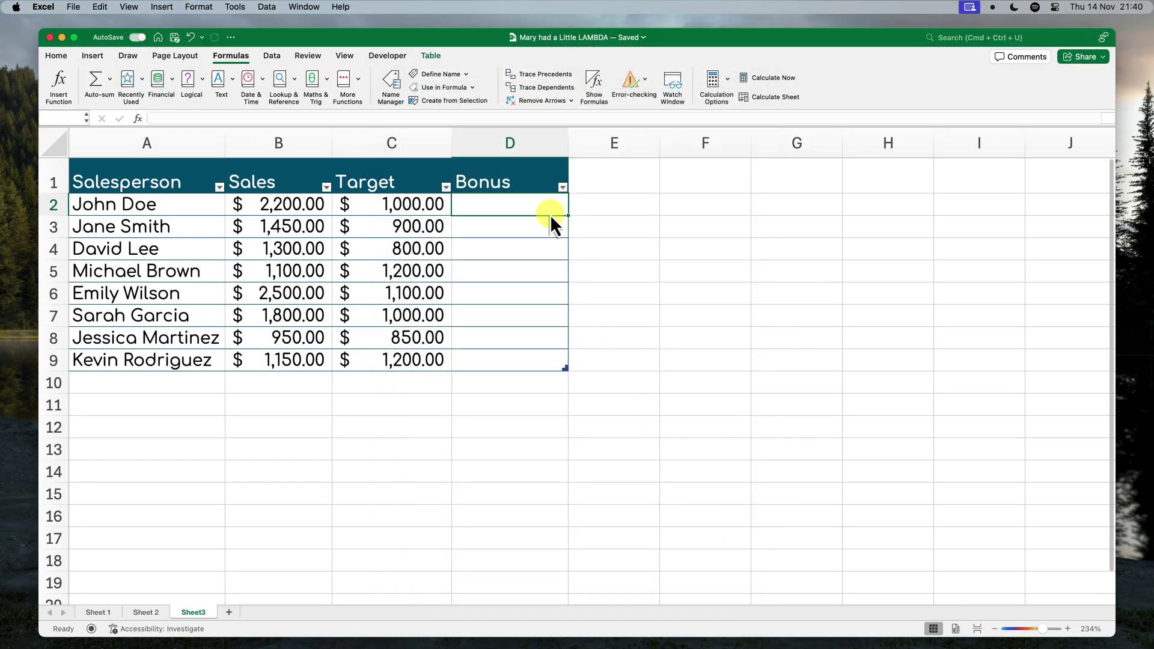
Enter =CALCULATE_BONUS(Sales, Target) in D2, giving 110.00 for the first salesperson
text(=CALCULATE_BONUS()
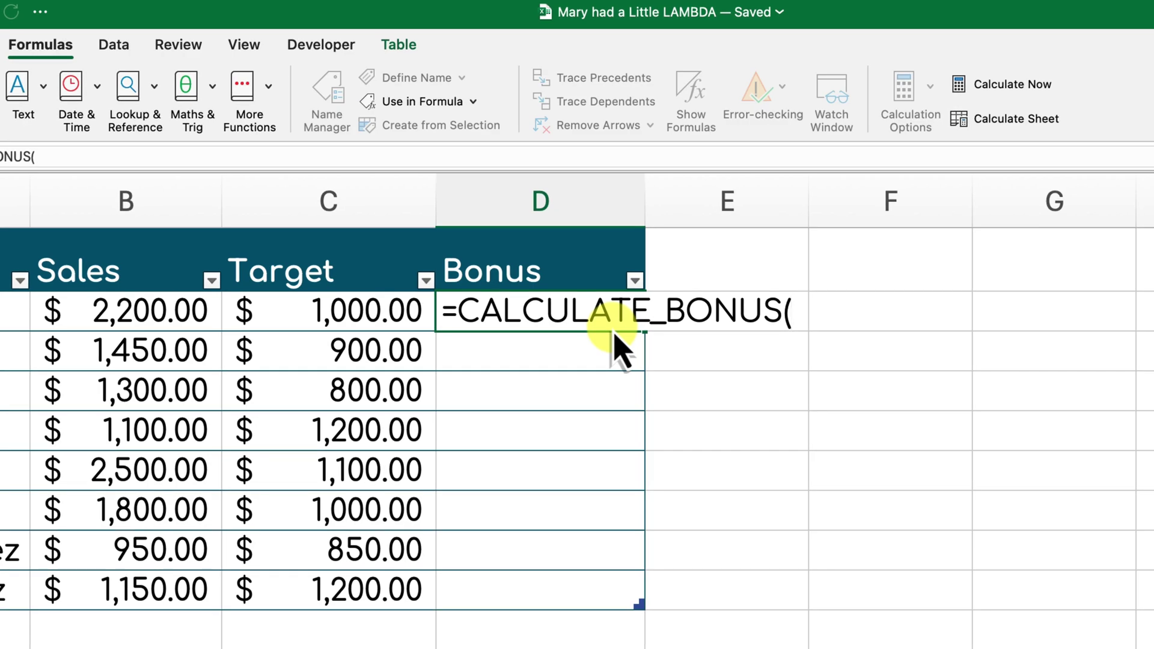
key(Down)
key(Left)
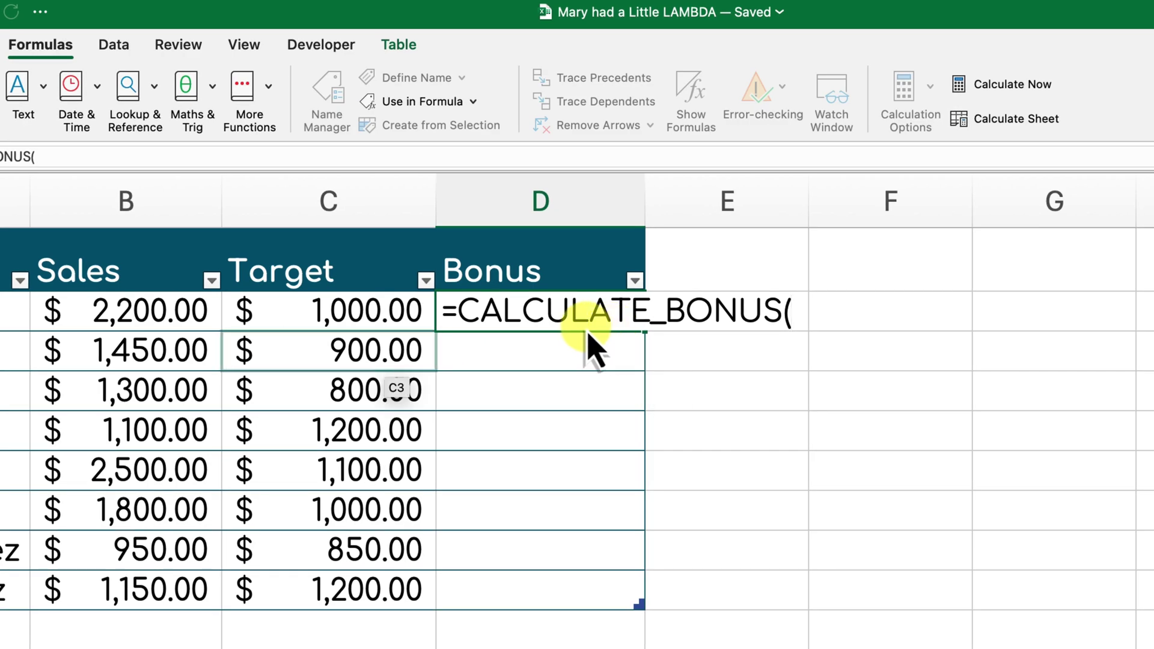
click(164, 315)
text(,)
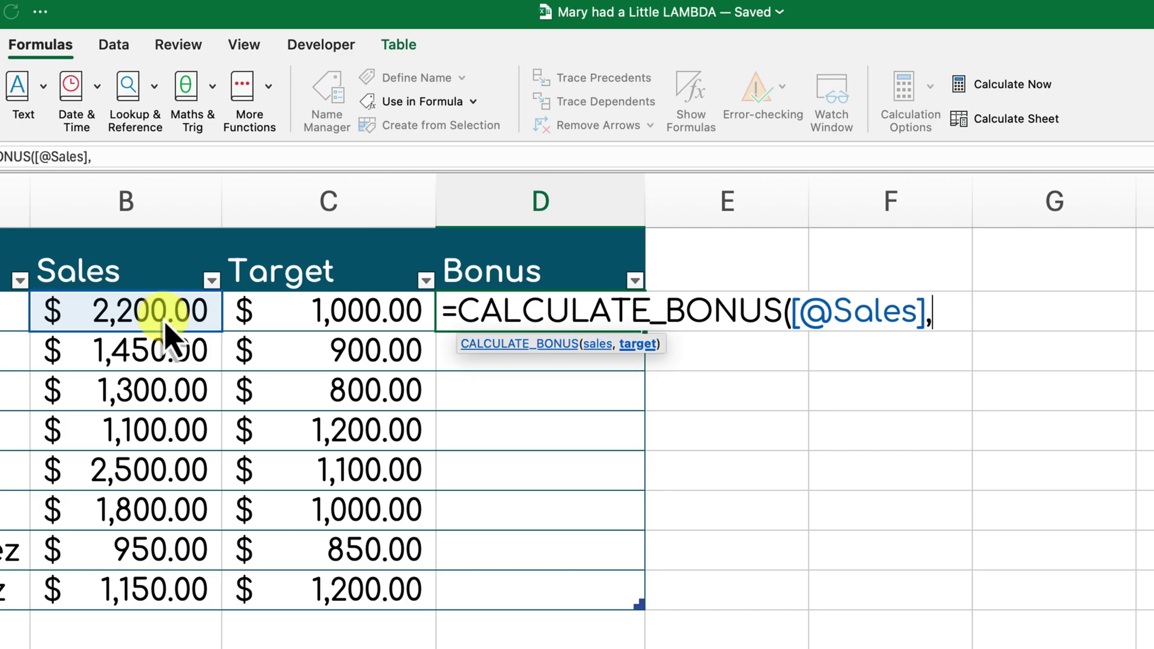
click(355, 320)
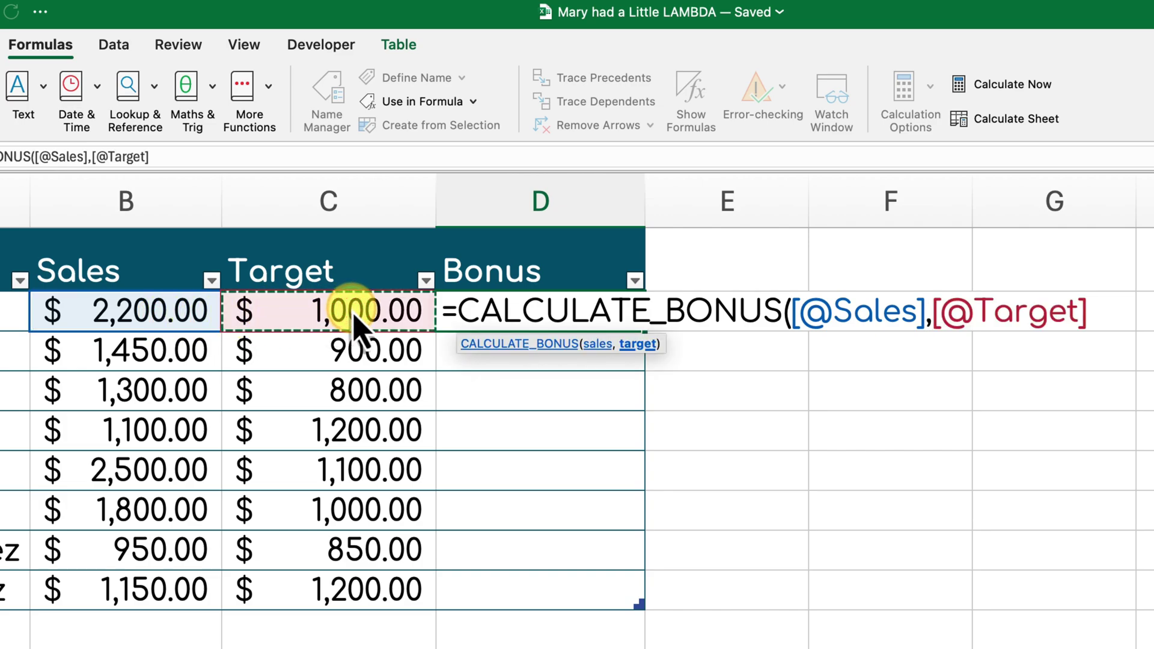
text())
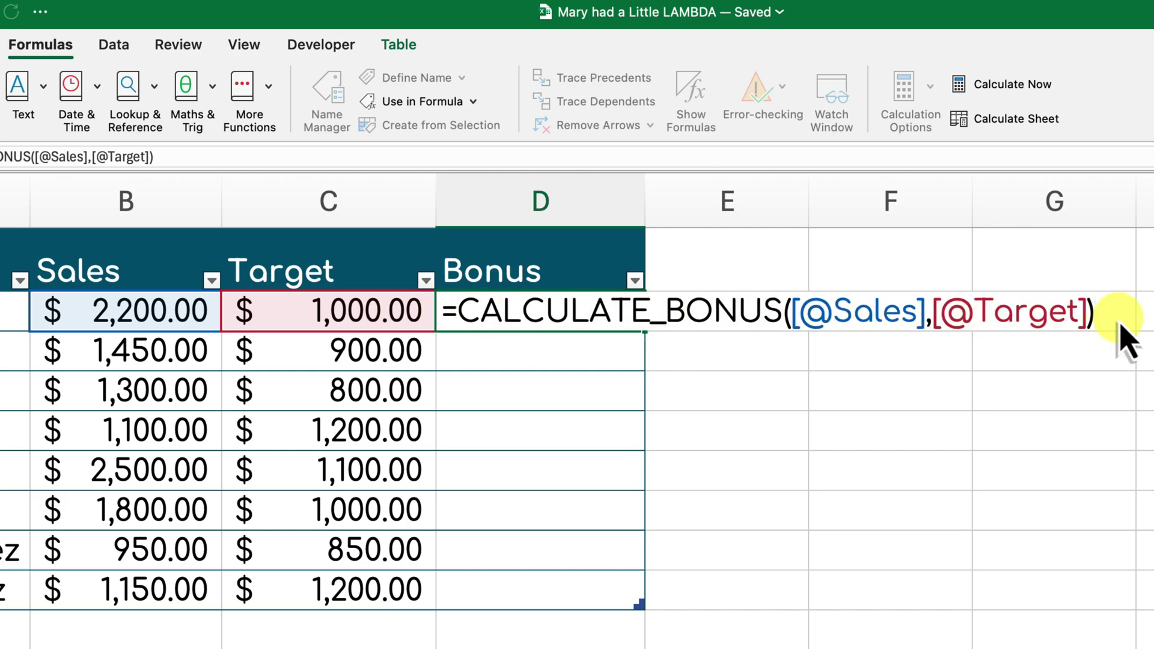
key(Return)
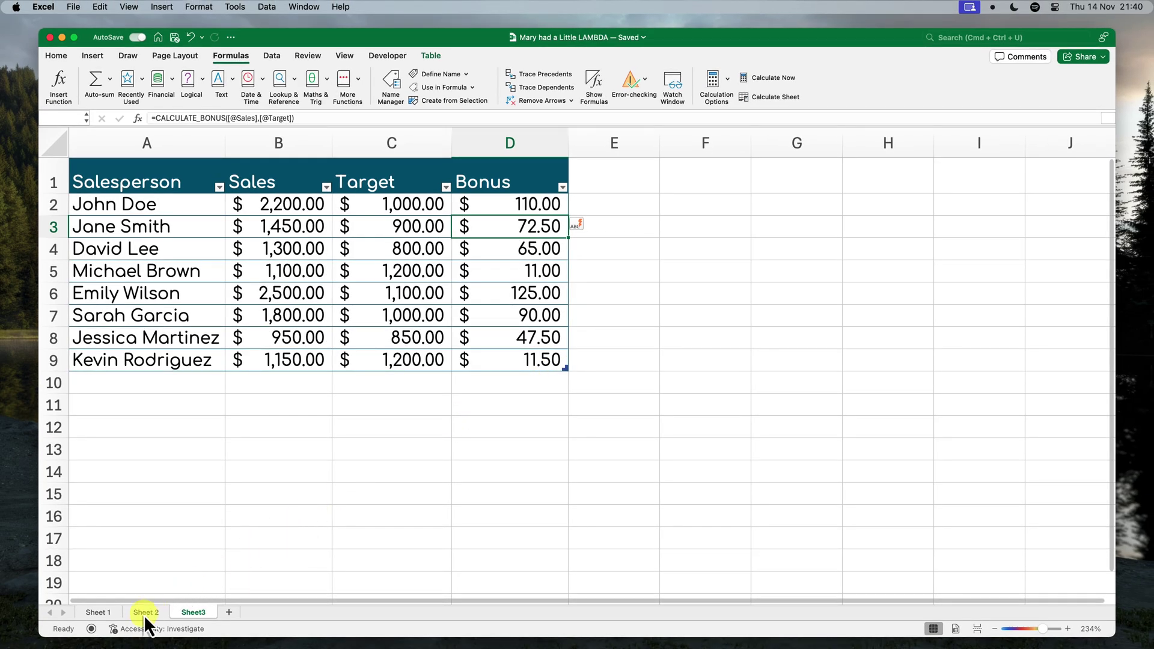
On Sheet 2, define Final_Price as =LAMBDA(price, DISCOUNT(price) + Sales_Tax(DISCOUNT(price)))
click(145, 612)
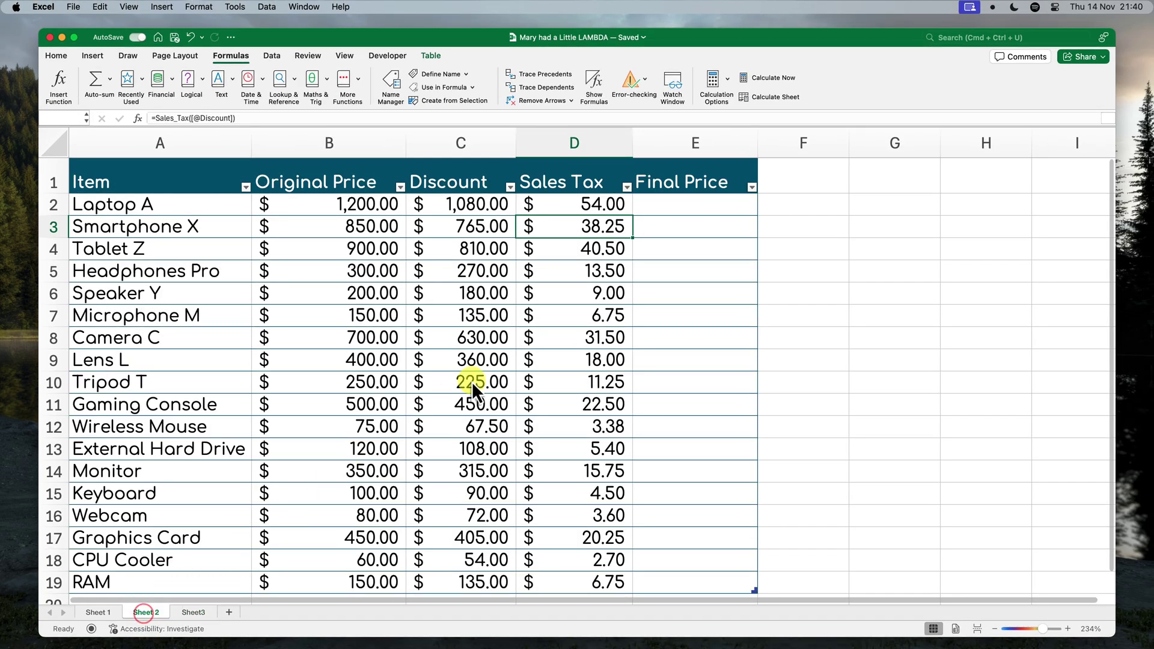
click(718, 206)
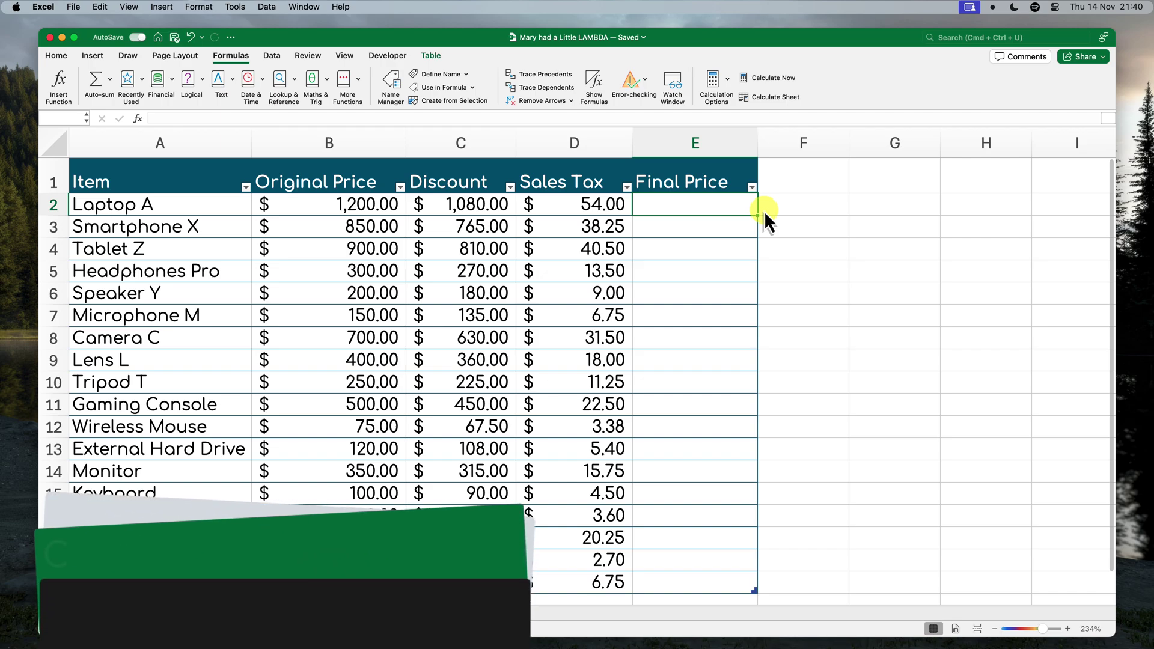
click(388, 78)
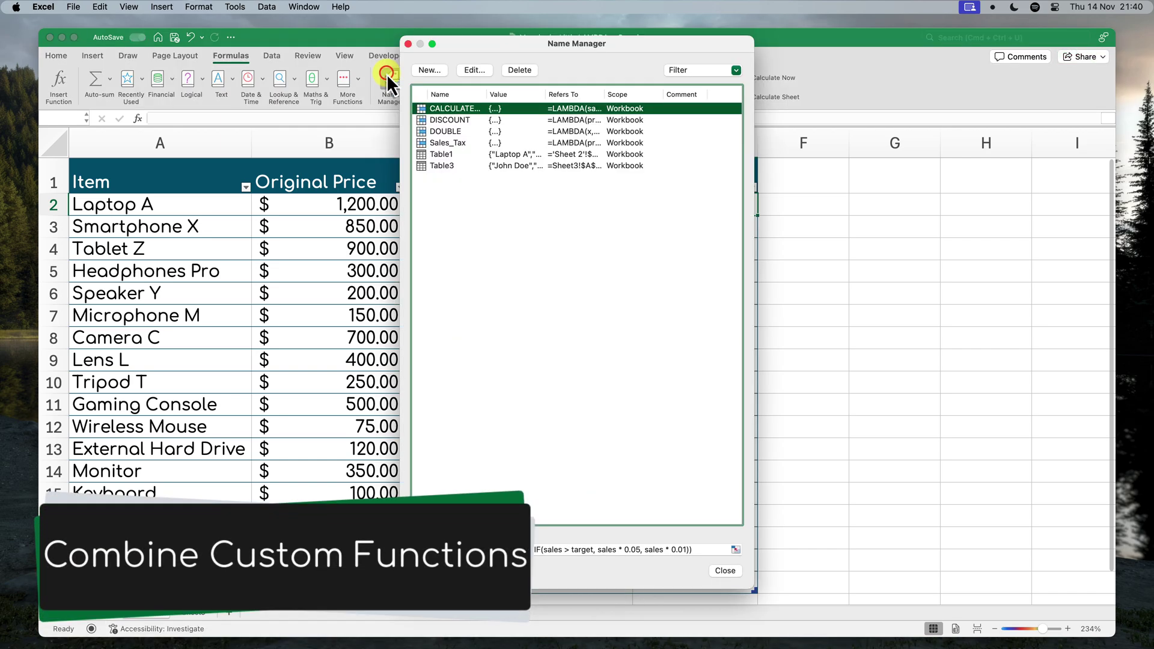
click(432, 70)
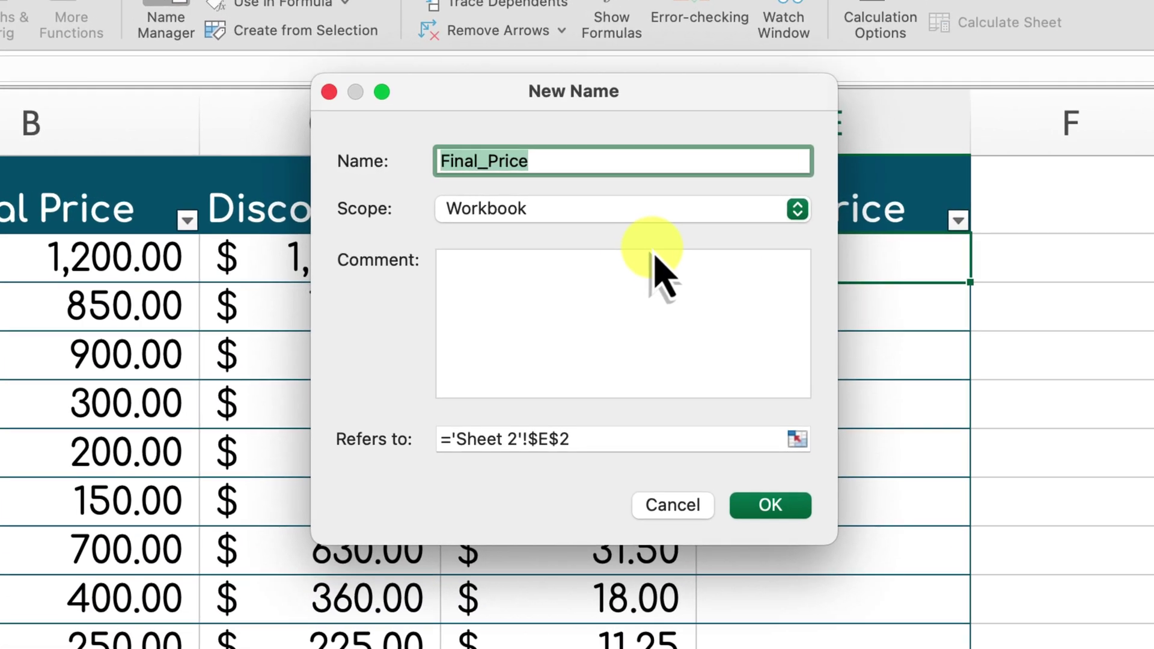
click(680, 443)
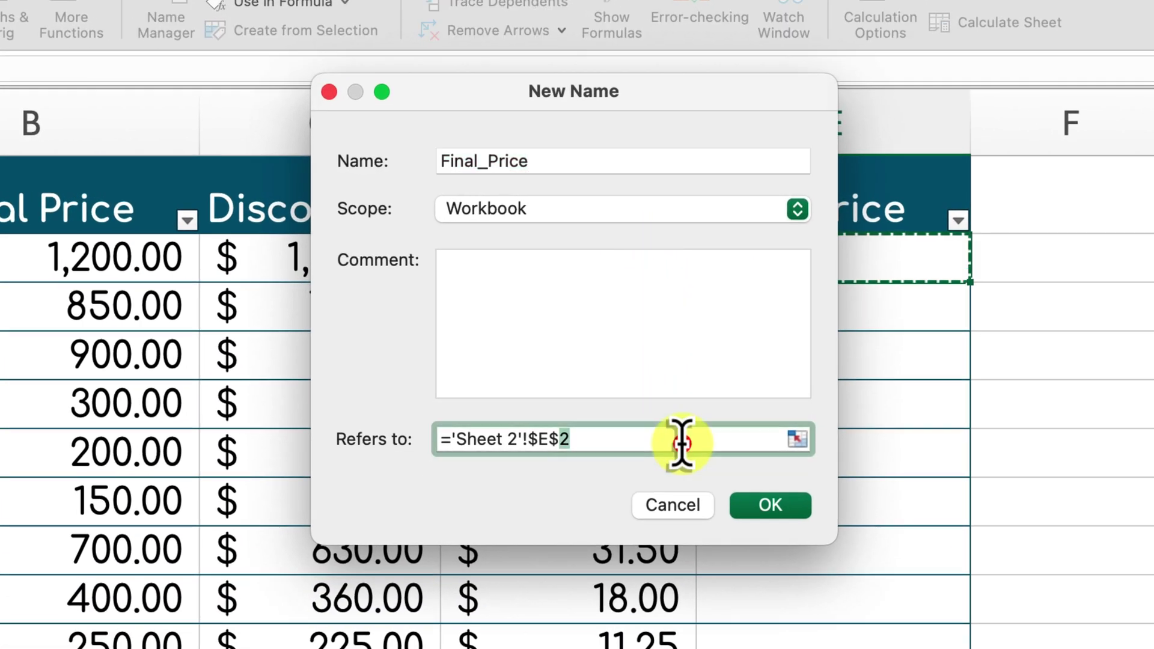
triple_click(681, 443)
text(=L)
text(AMBDA(price, DISCOUNT(price) + SALES_TAX(DISCOUNT(price))))
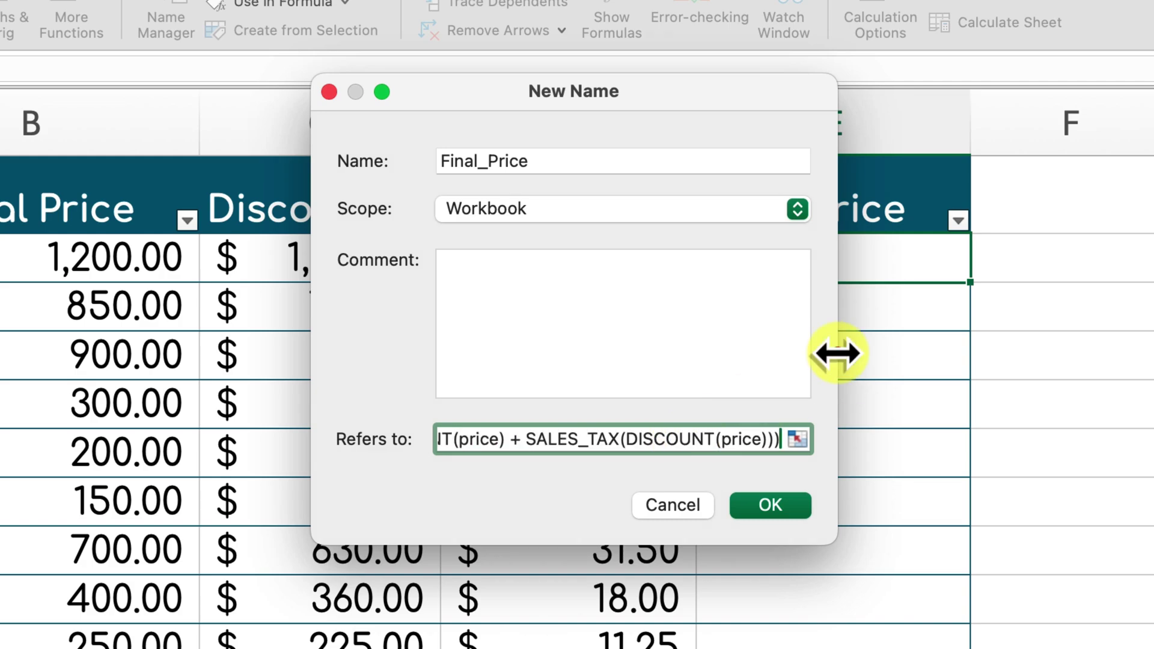
drag(837, 354, 1149, 353)
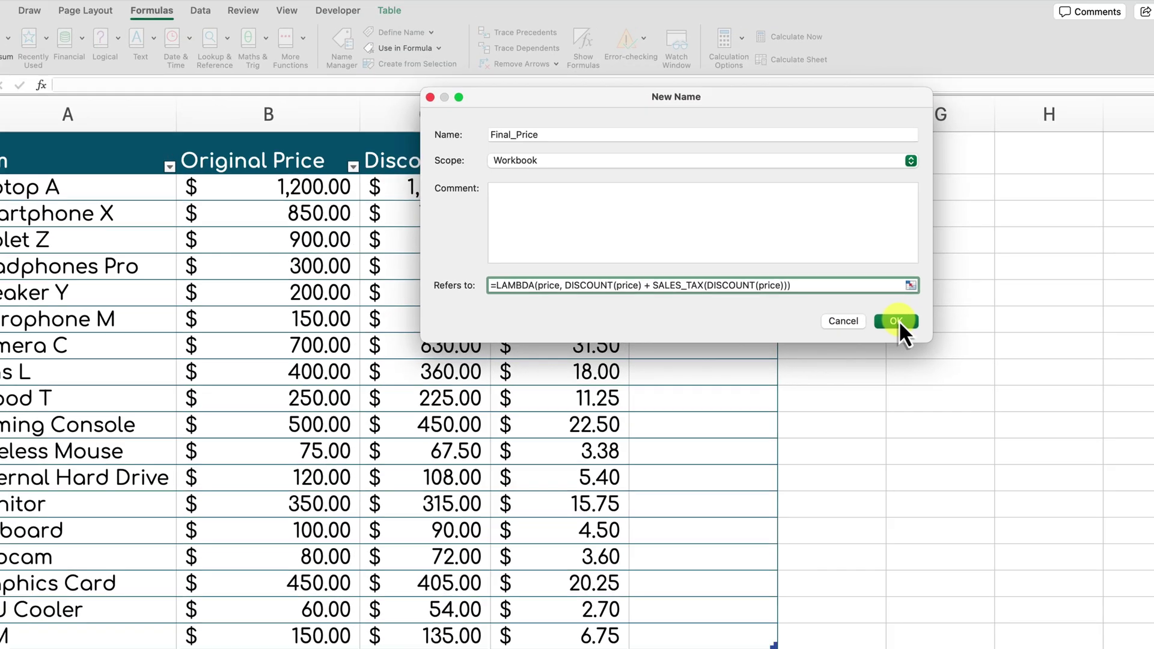
click(897, 320)
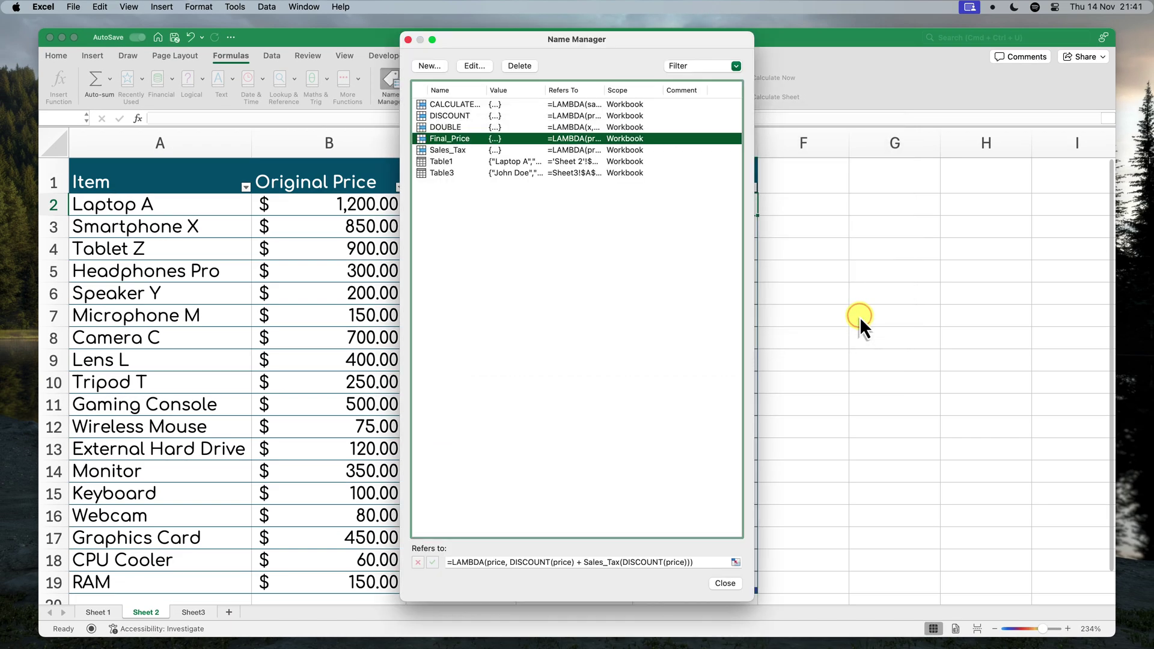
Enter =FINAL_PRICE of the Original Price in E2, giving 1,134.00 for Laptop A
click(729, 583)
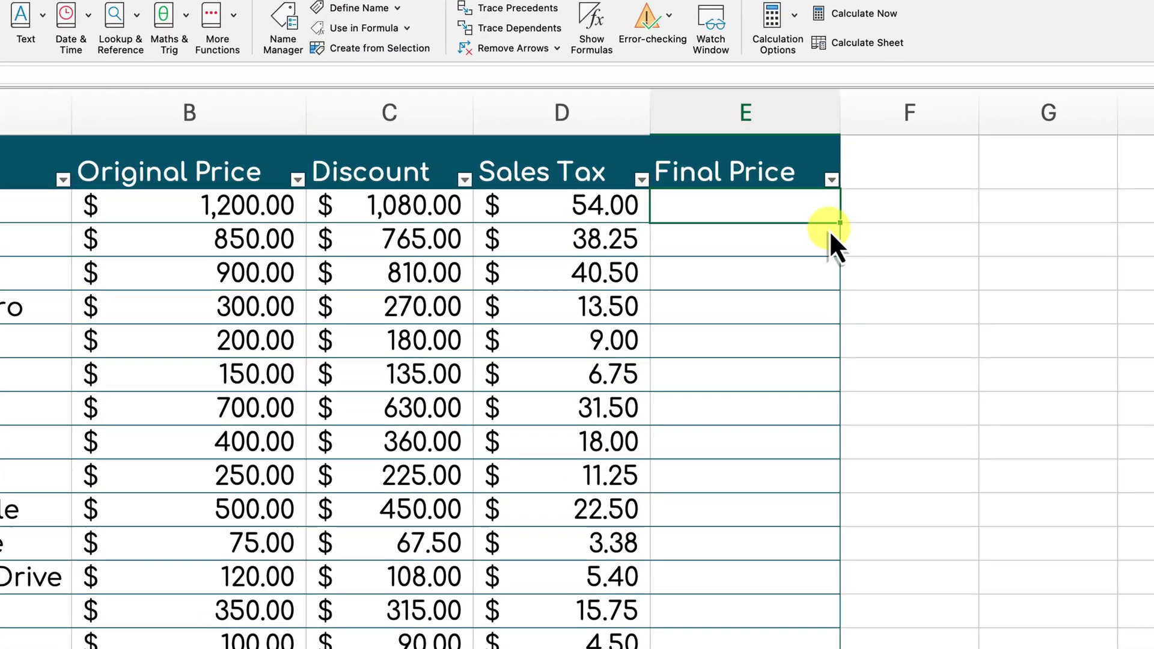
click(739, 208)
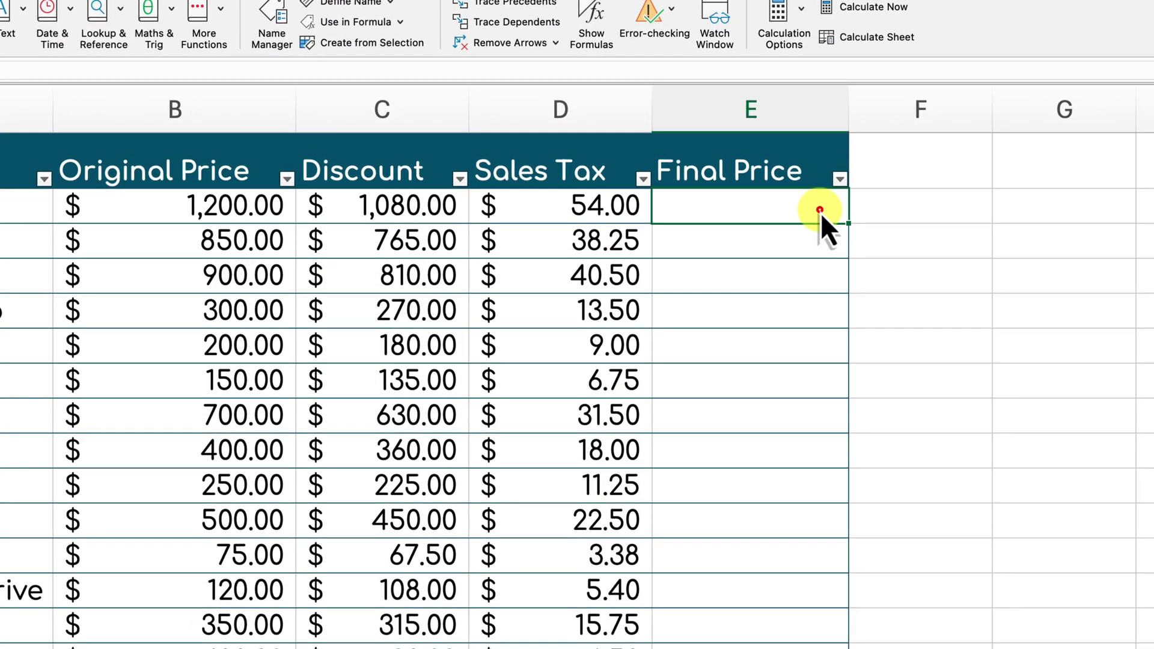
text(=fi)
key(Tab)
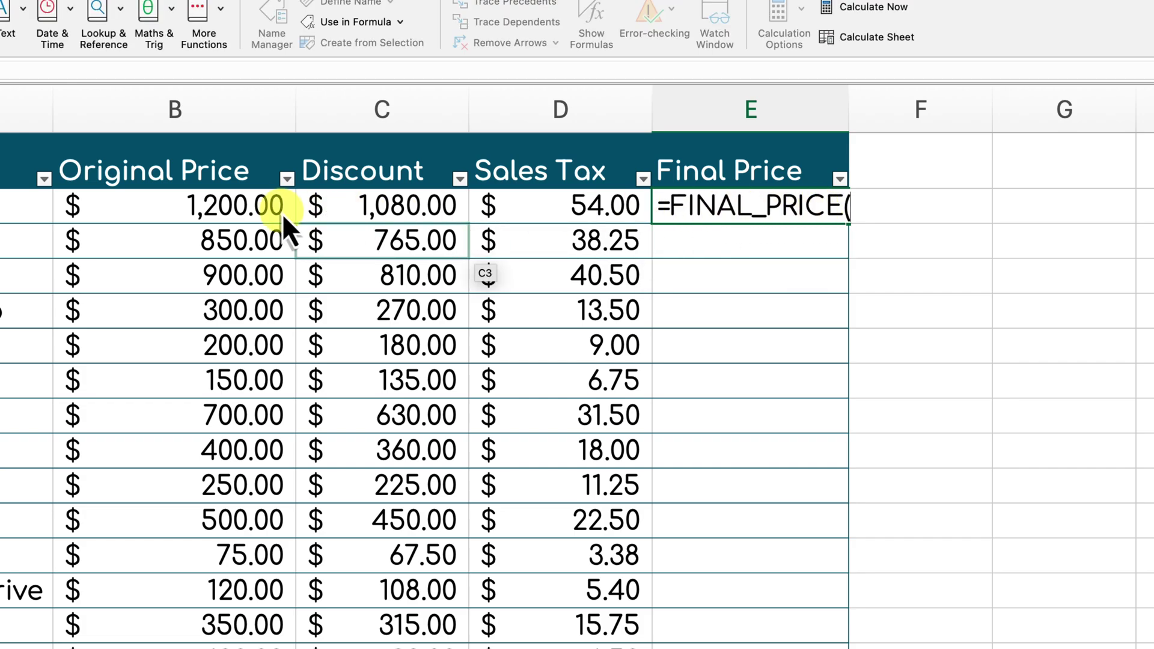
click(229, 214)
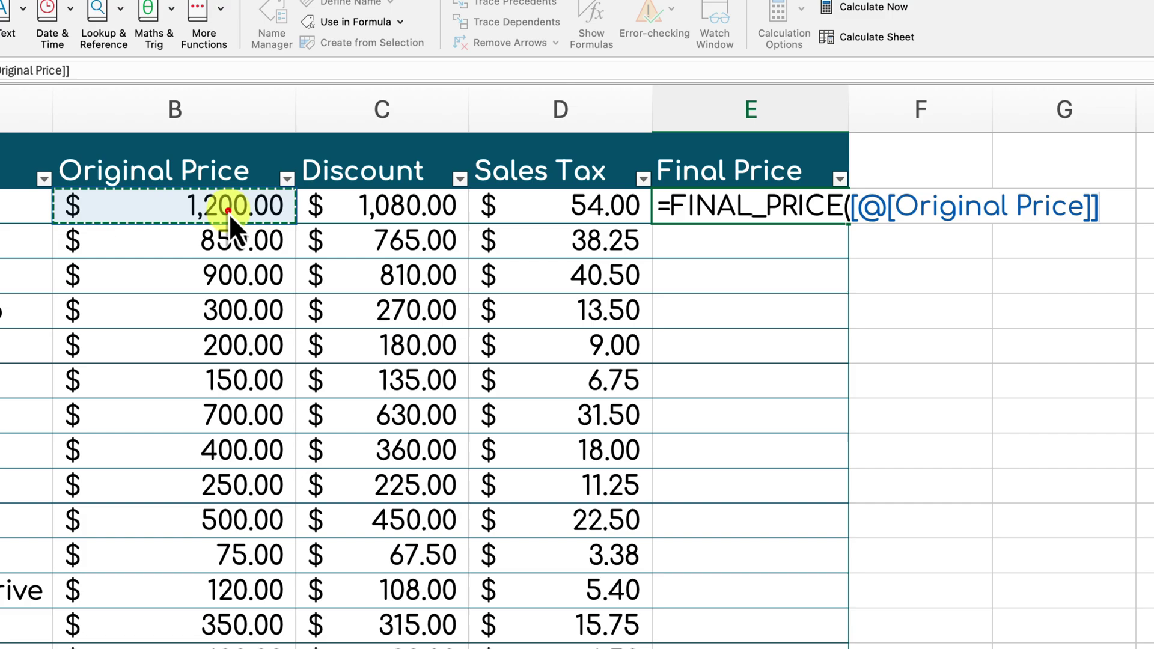
text())
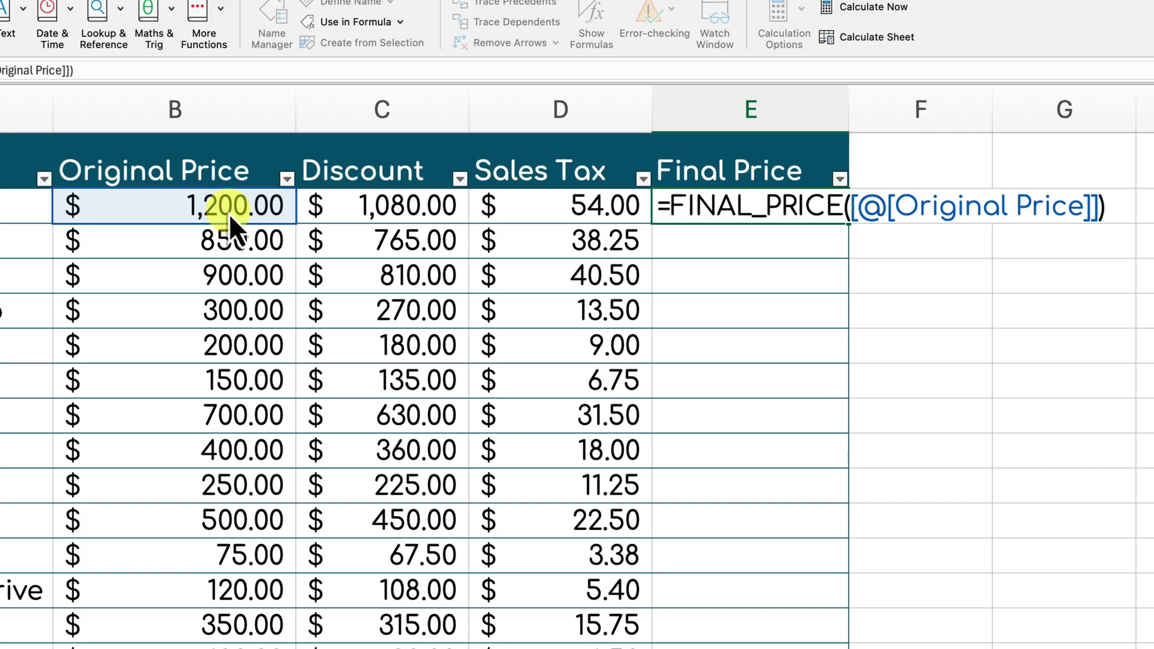
key(Return)
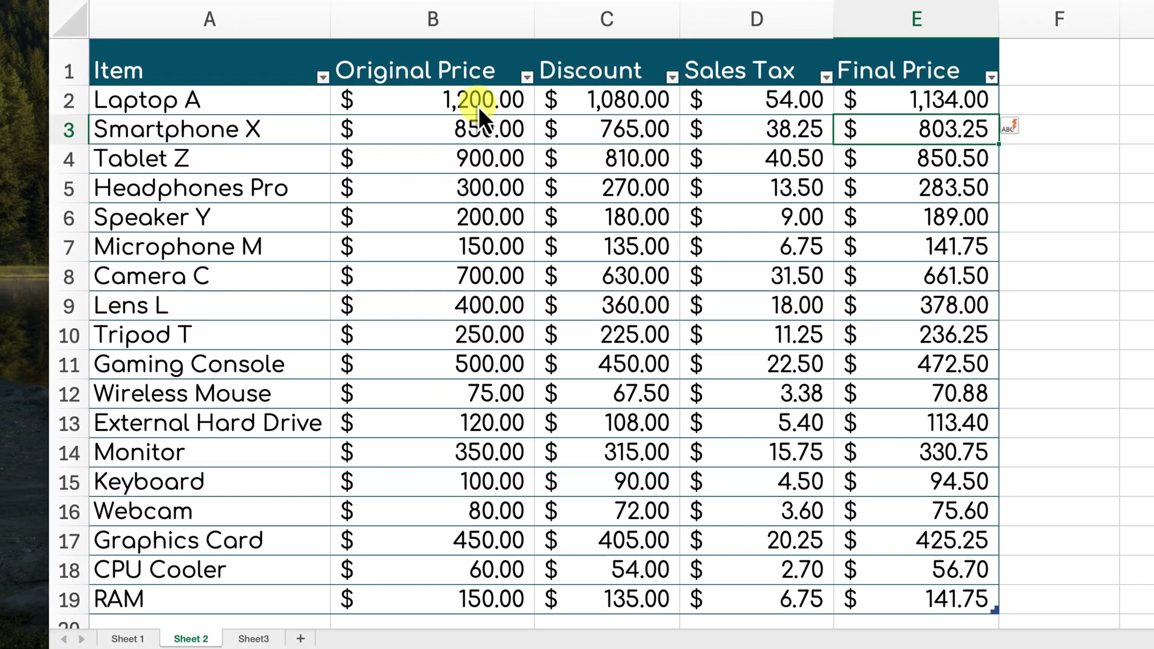
Review the Discount and Sales Tax formulas in C2 and D2, then select F2
click(644, 106)
click(766, 107)
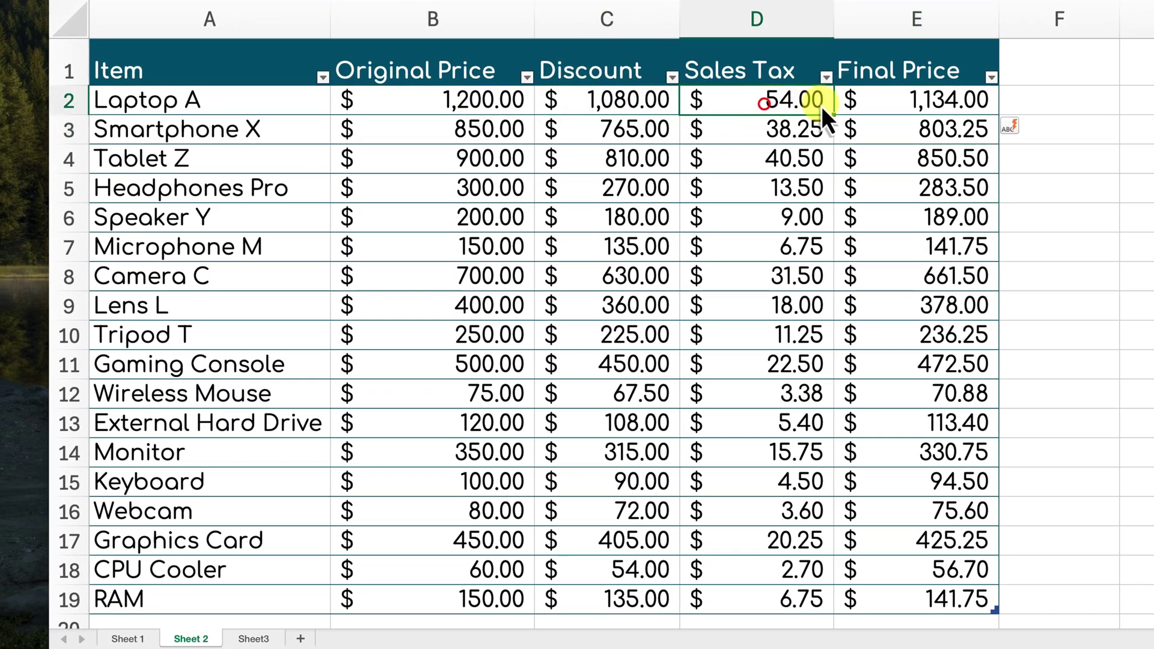
click(1032, 105)
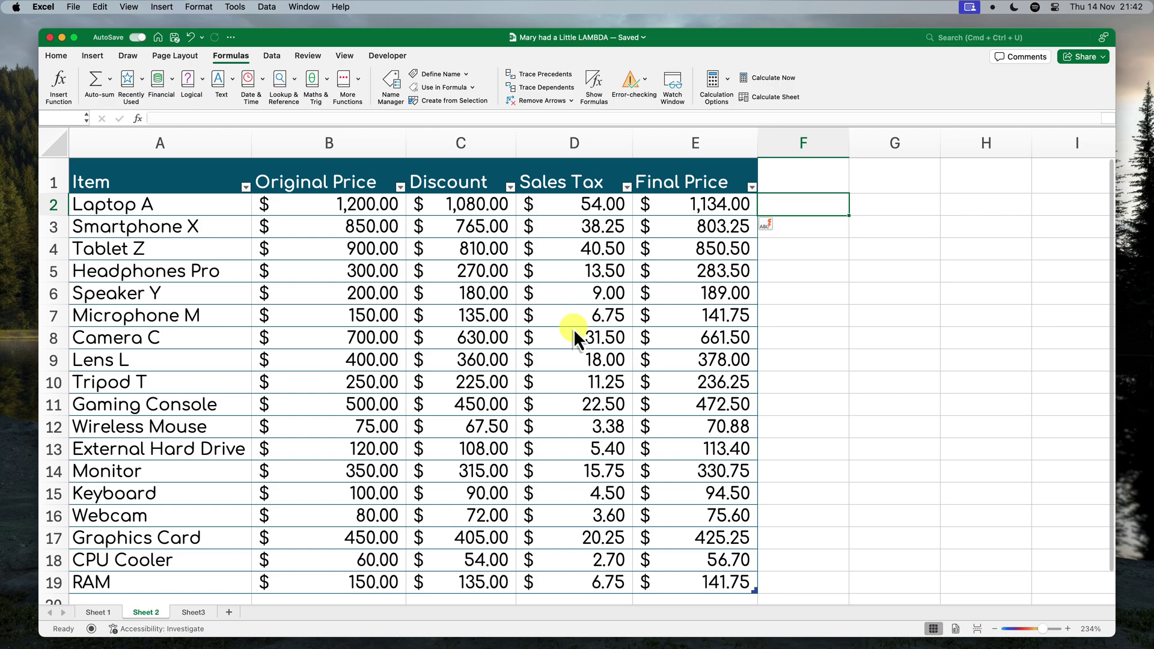
Switch to the adjacent desktop space, leaving Excel for the empty Finder desktop
key(ctrl+Left)
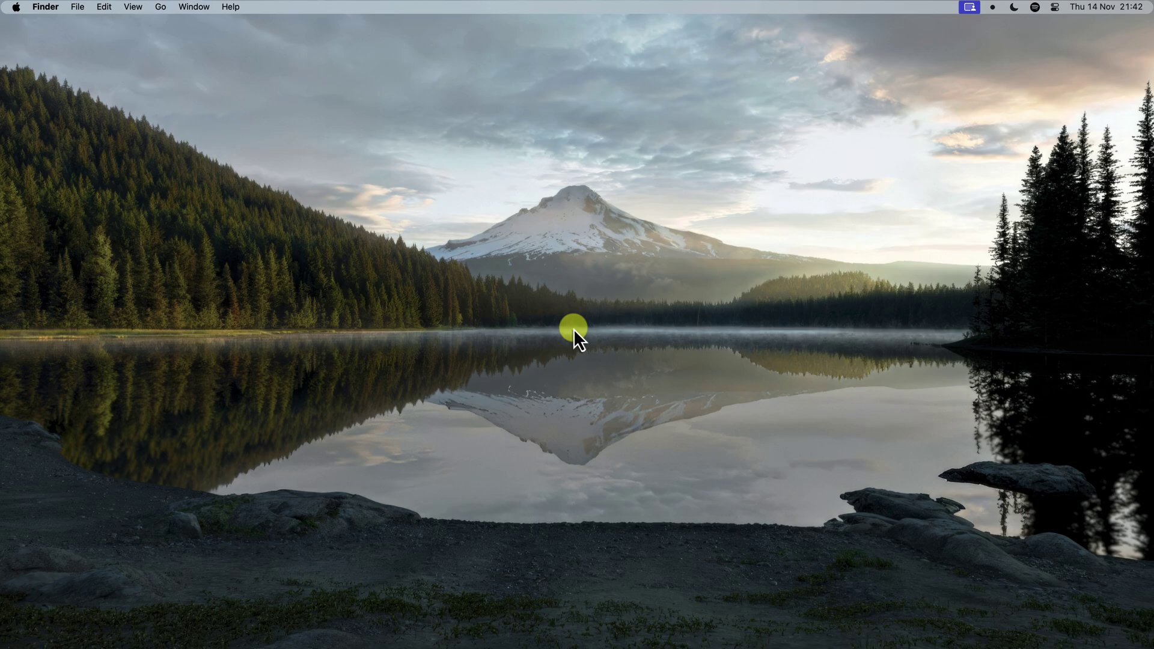